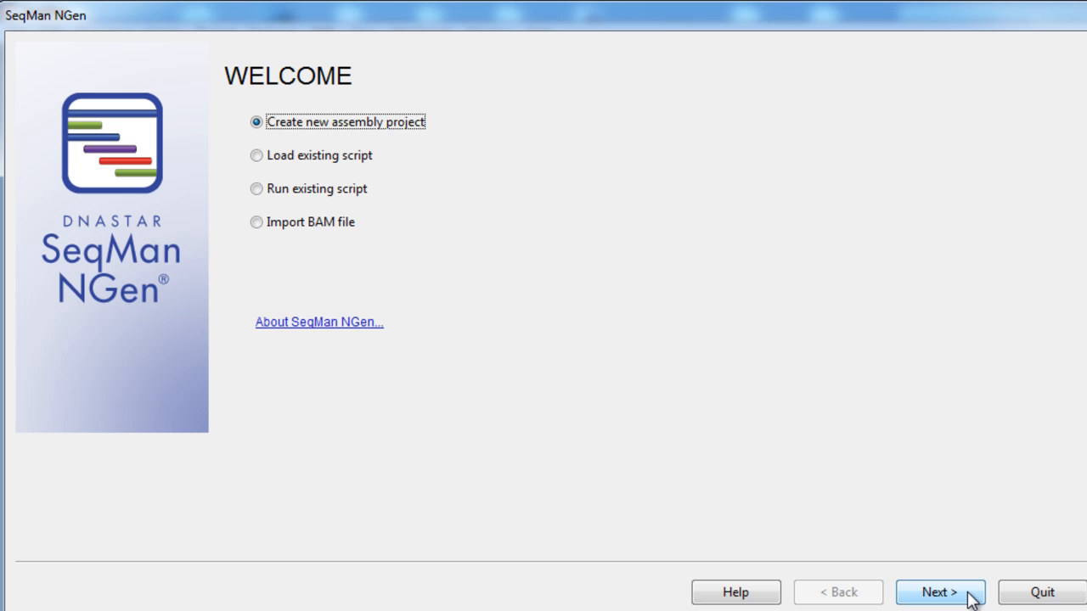
# - Create a new genome assembly project using De novo assembly, named Example Project, with output in SeqMan Pro format
pyautogui.click(971, 592)
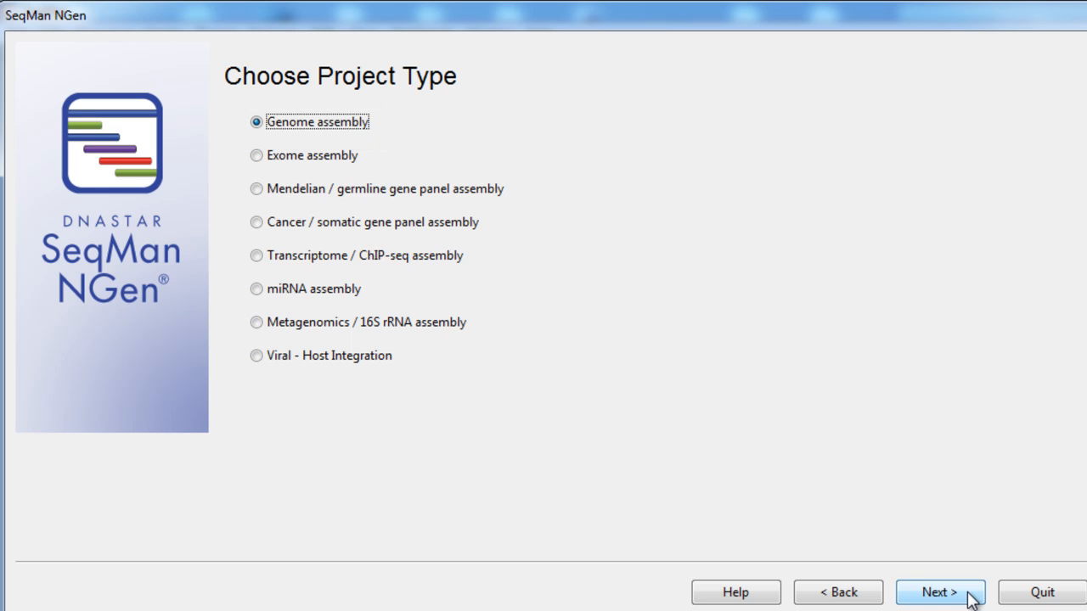
pyautogui.click(970, 595)
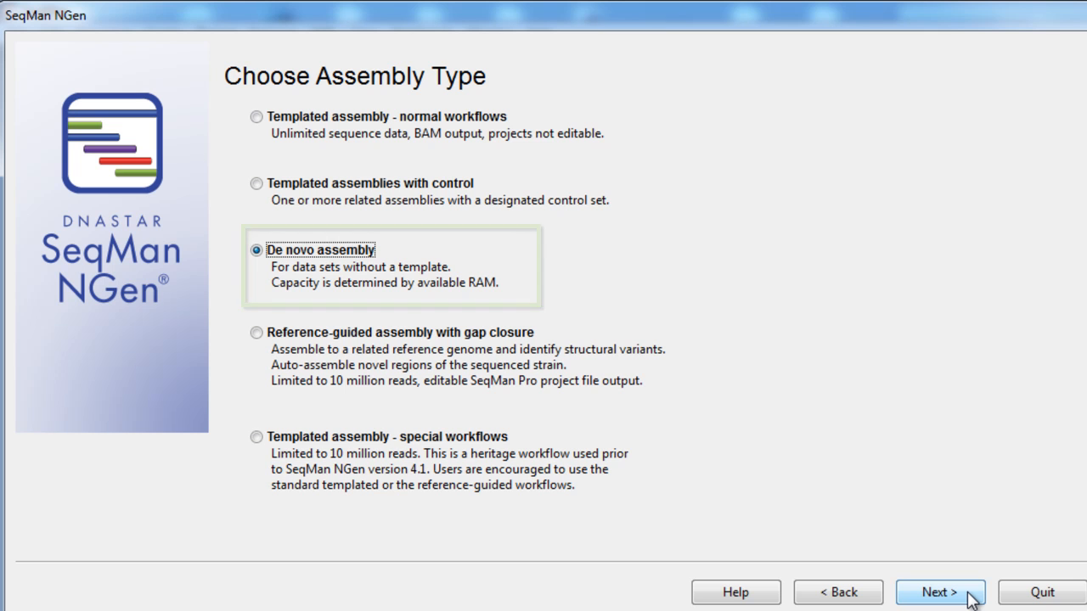
pyautogui.click(938, 593)
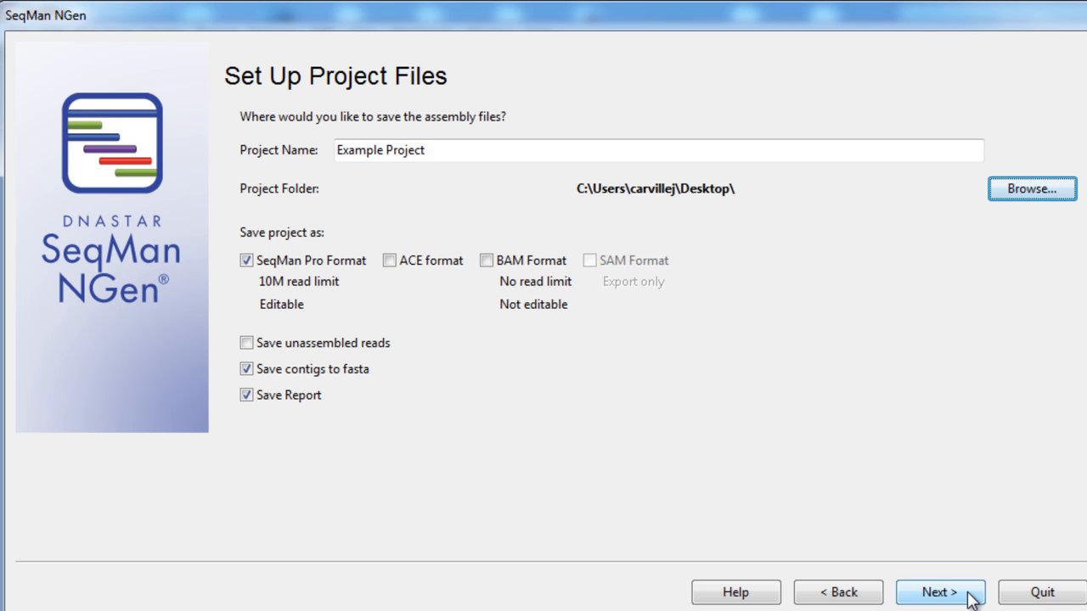
pyautogui.click(968, 594)
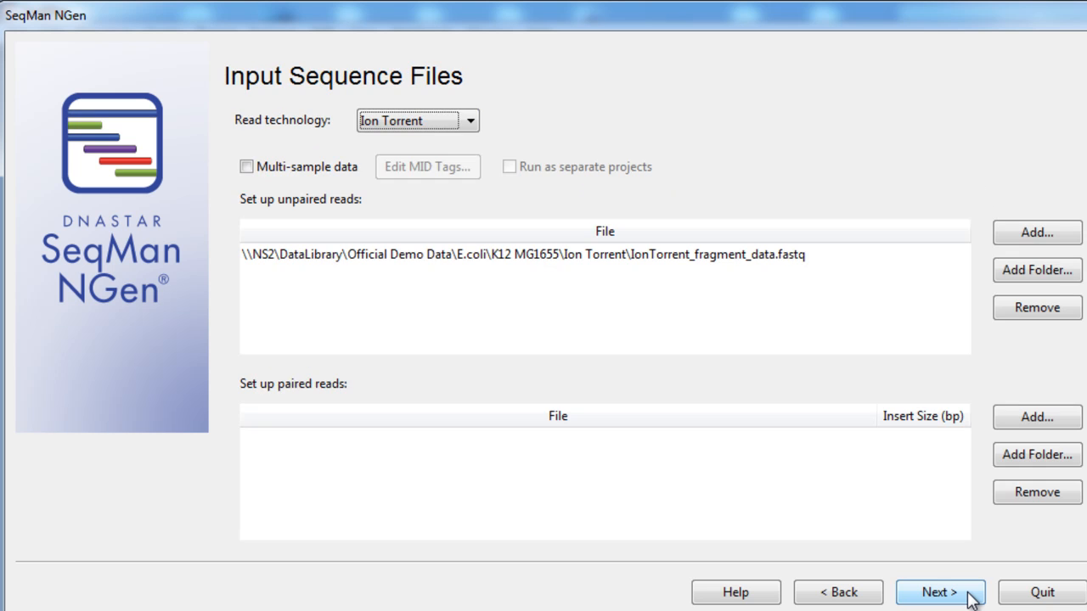
# - Use the unpaired Ion Torrent reads in IonTorrent_fragment_data.fastq, with 10000000 maximum total reads and an expected genome length of 4700000 nt
pyautogui.click(470, 125)
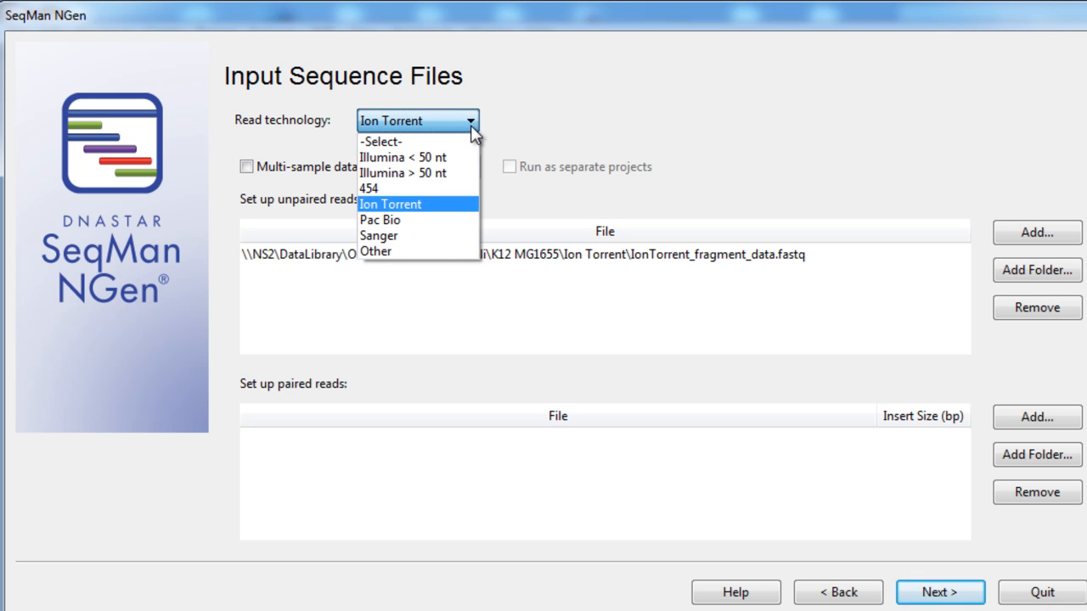
pyautogui.click(470, 125)
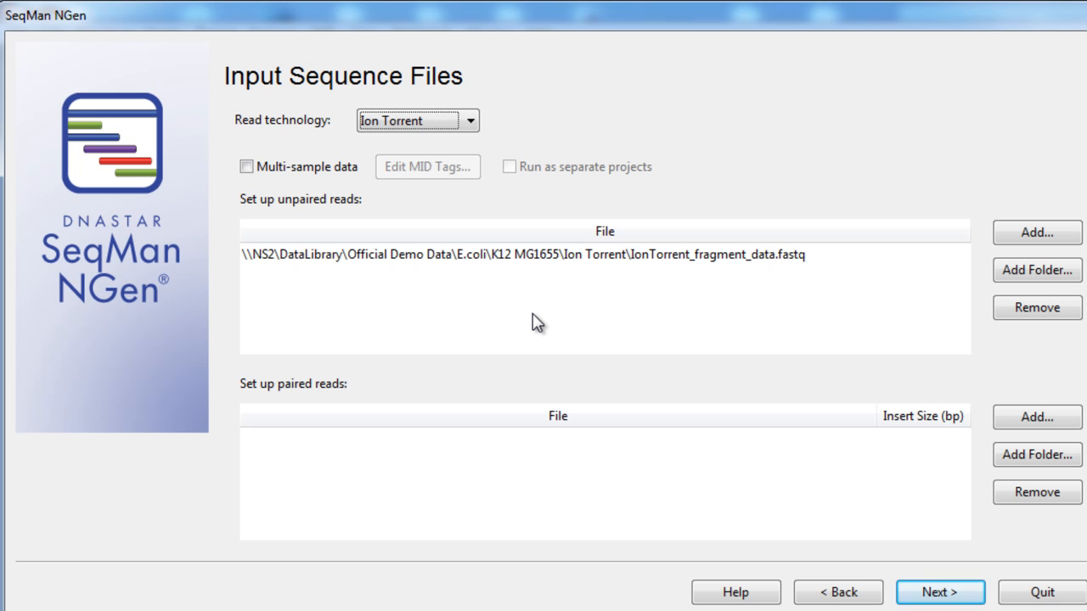
pyautogui.click(974, 598)
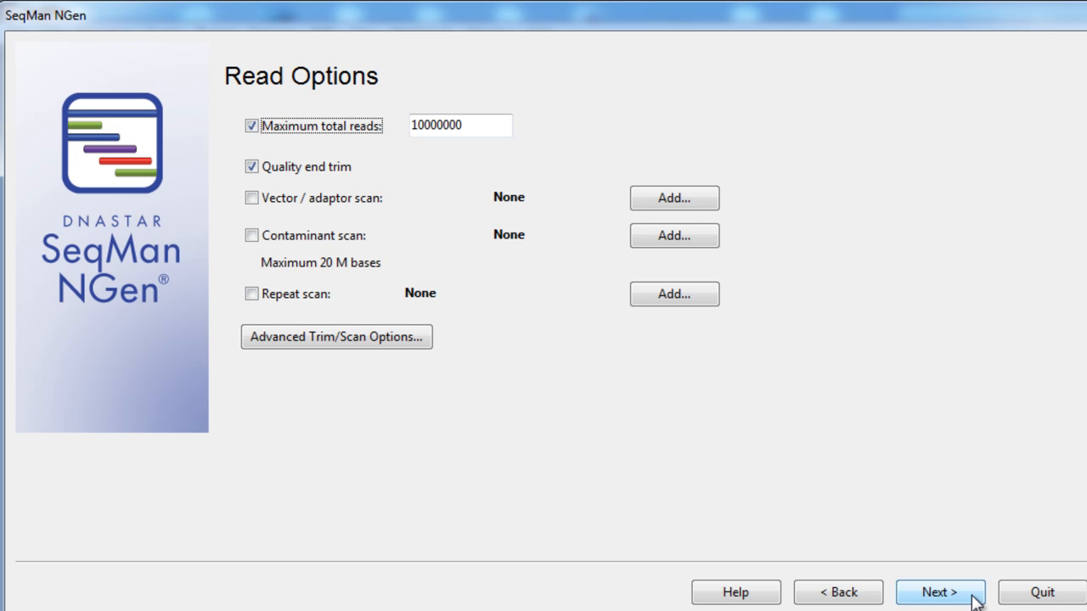
pyautogui.click(973, 598)
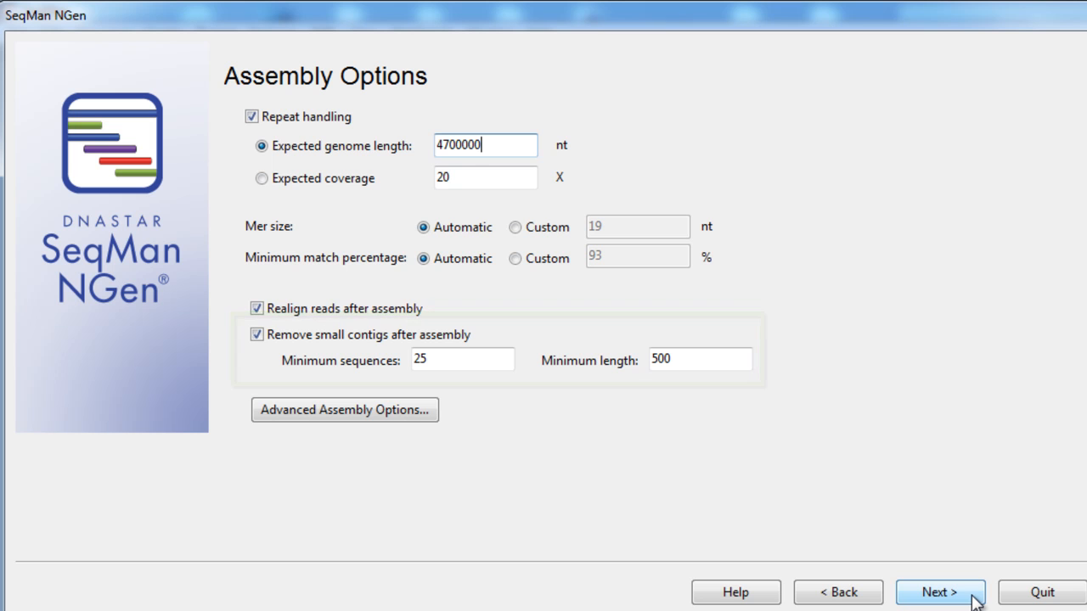
pyautogui.click(941, 592)
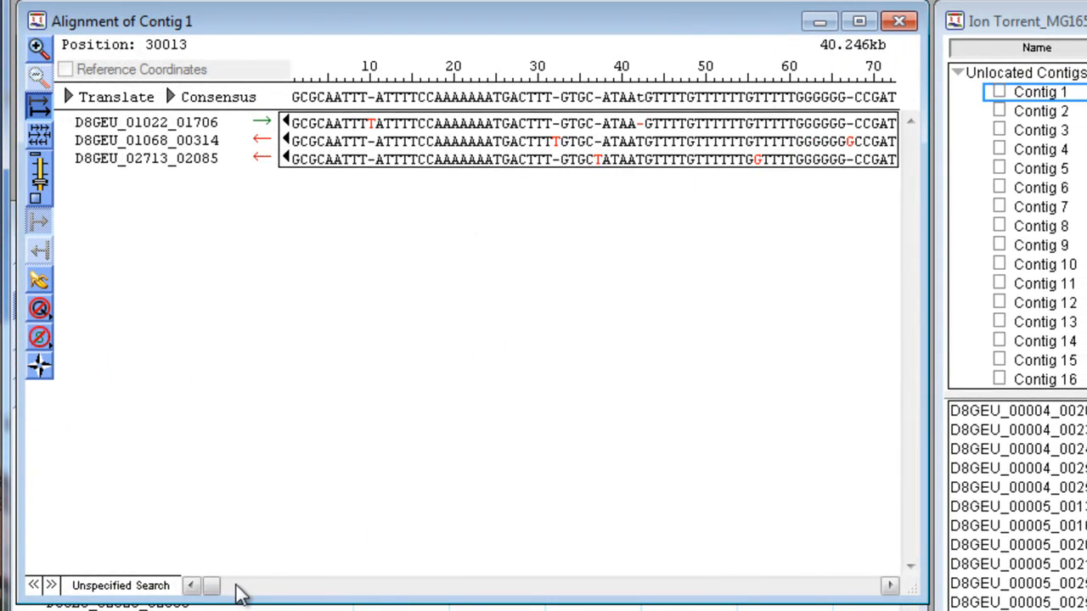
# - Delete the two bases at consensus positions 7060 to 7061 in the alignment of Contig 1
pyautogui.moveTo(213, 586); pyautogui.dragTo(328, 586)
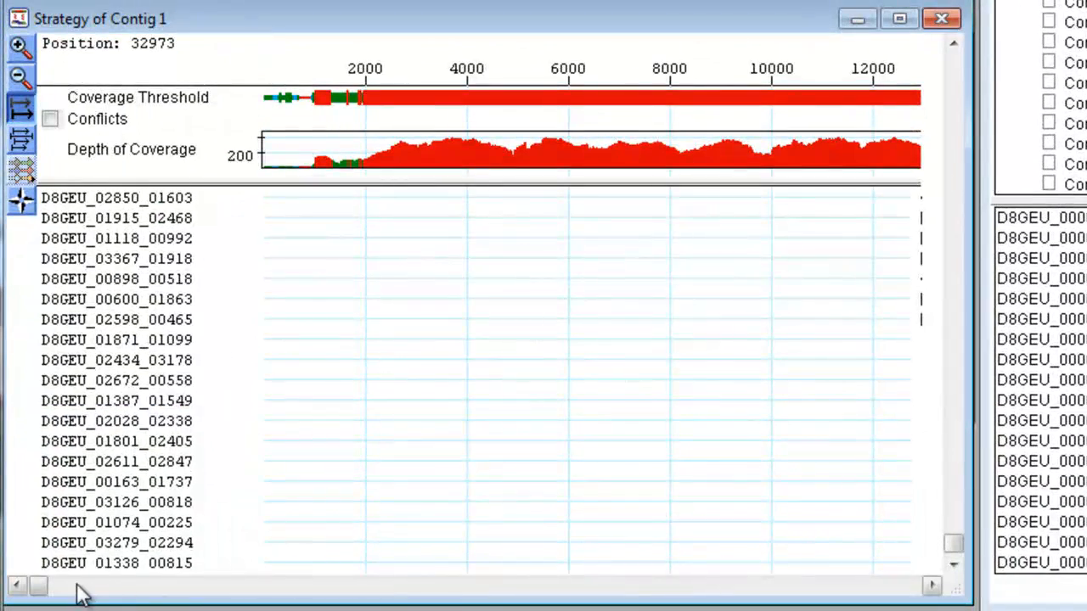
pyautogui.moveTo(41, 586); pyautogui.dragTo(465, 608)
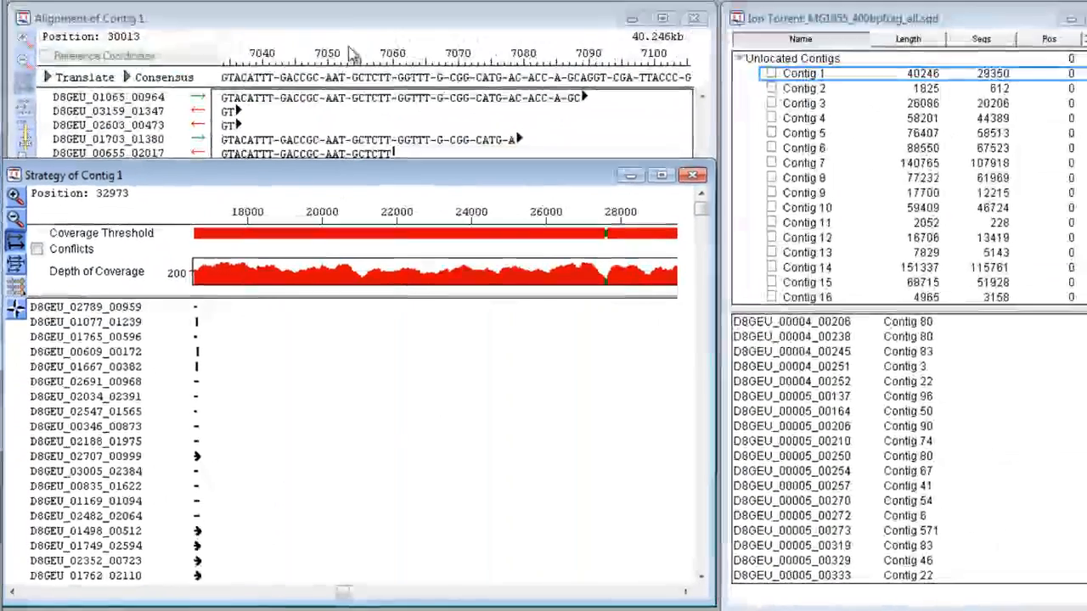
pyautogui.click(352, 53)
pyautogui.moveTo(395, 78); pyautogui.dragTo(402, 93)
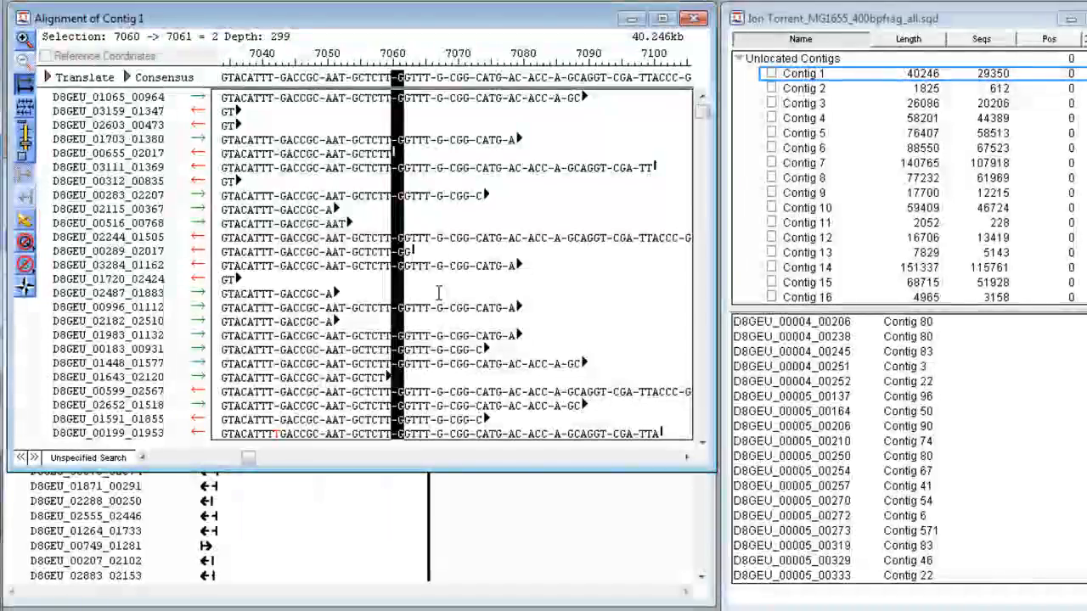
pyautogui.press('Delete')
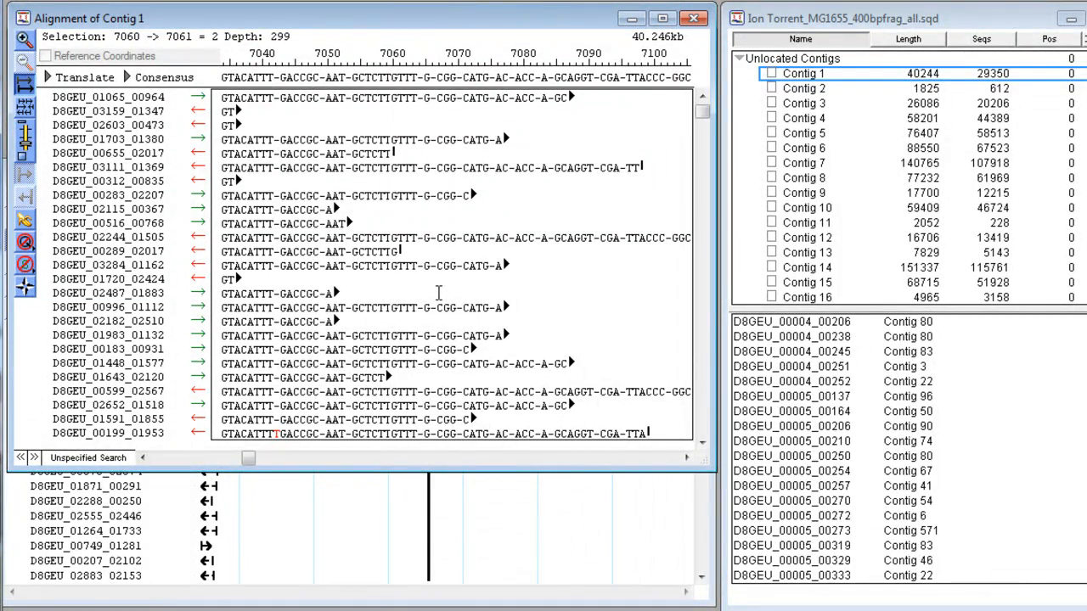
# - Jump from the depth of coverage graph of Contig 1 to alignment position 9498 and review the available contig commands
pyautogui.click(374, 583)
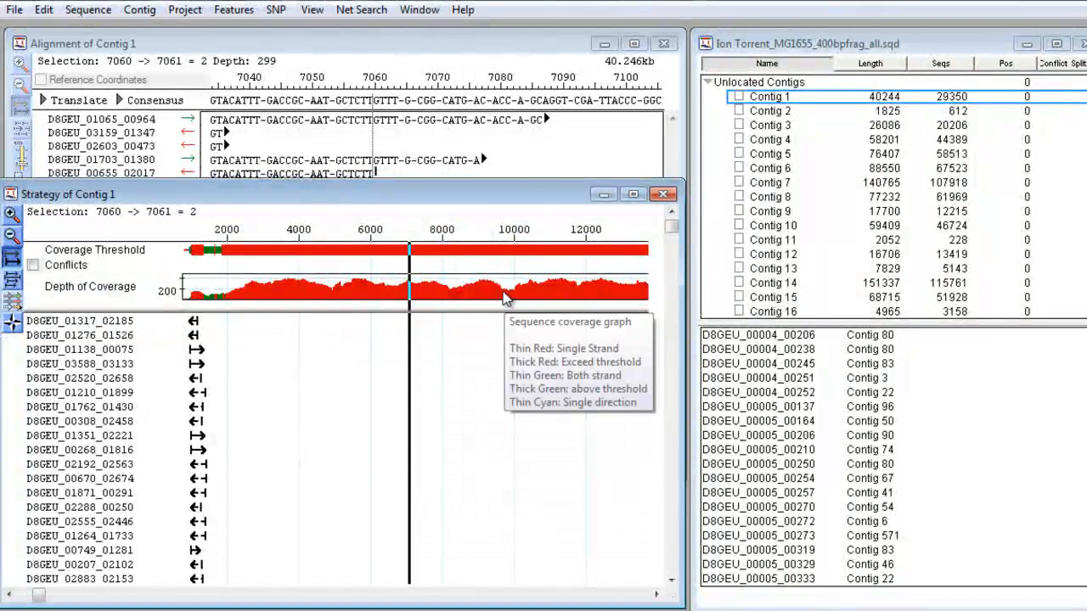
pyautogui.click(503, 293)
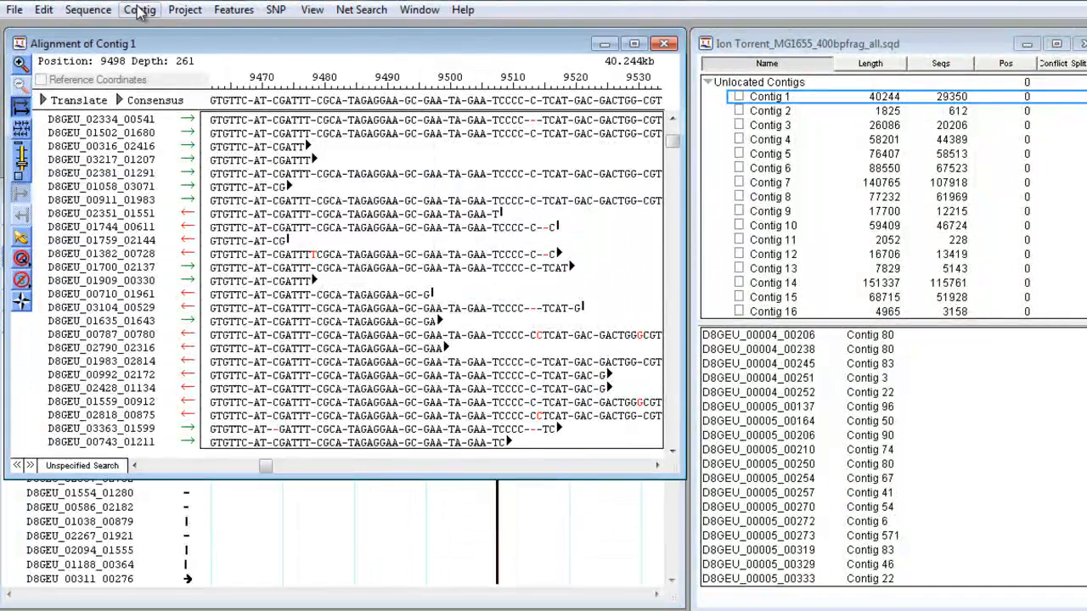
pyautogui.click(139, 9)
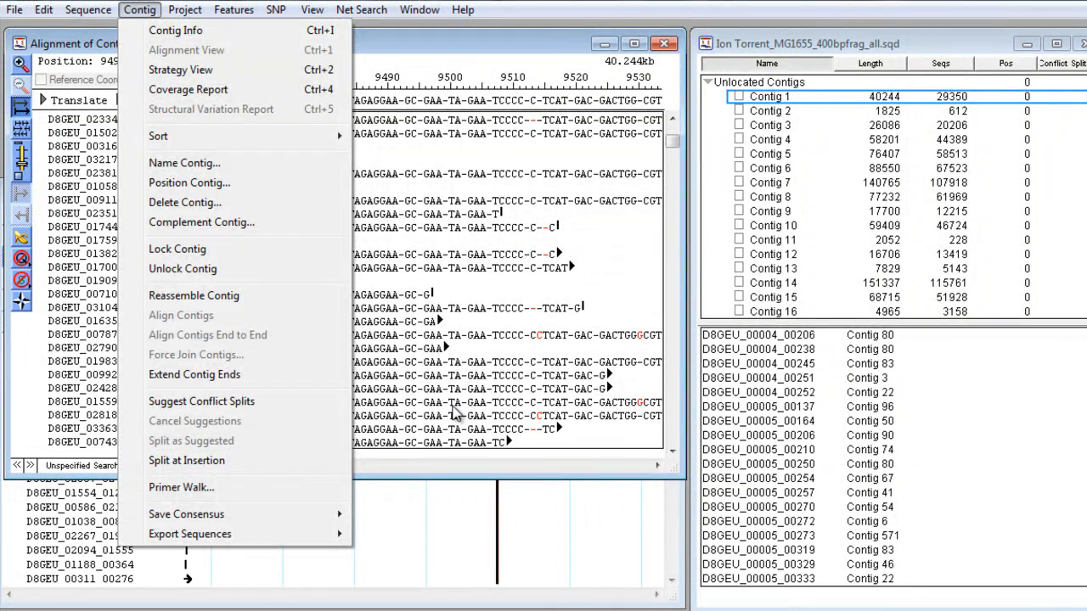
pyautogui.click(454, 405)
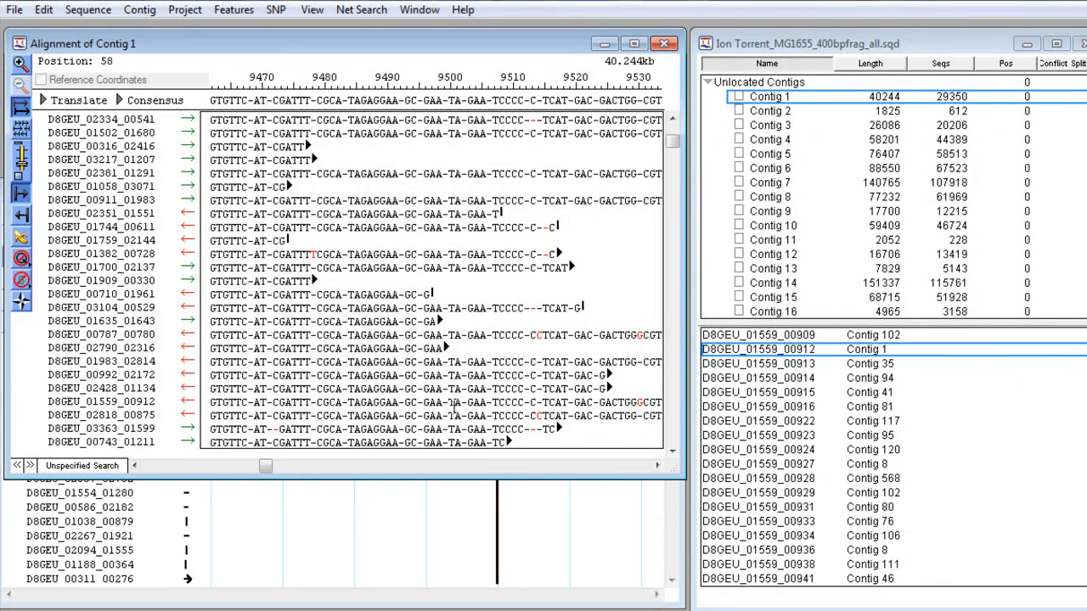
# - Select all contigs from Contig 1 through Contig 613 and bring up the options for saving their consensus
pyautogui.click(813, 98)
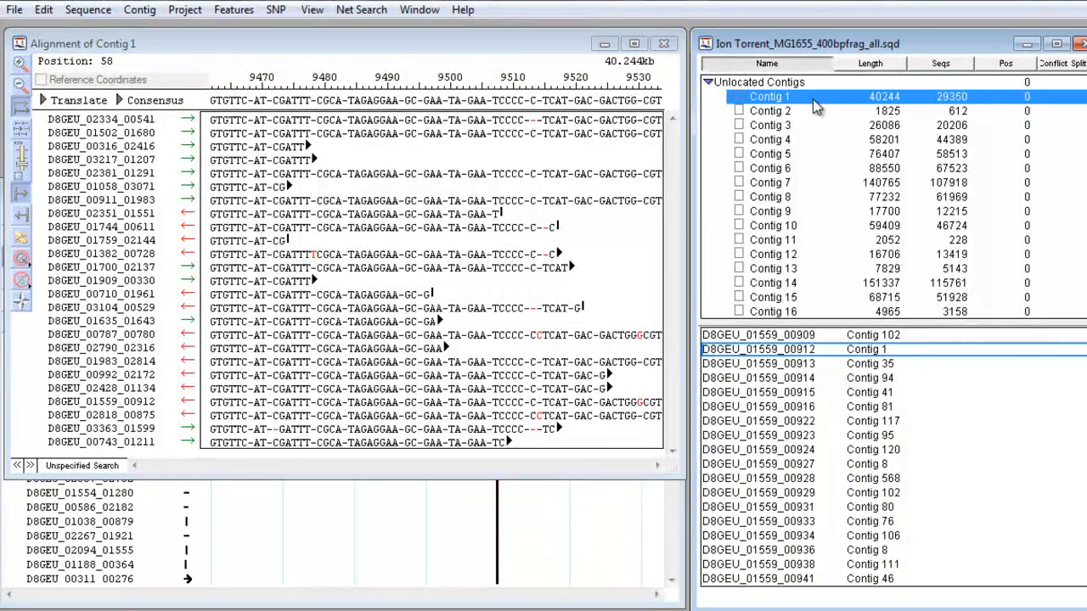
pyautogui.press('End')
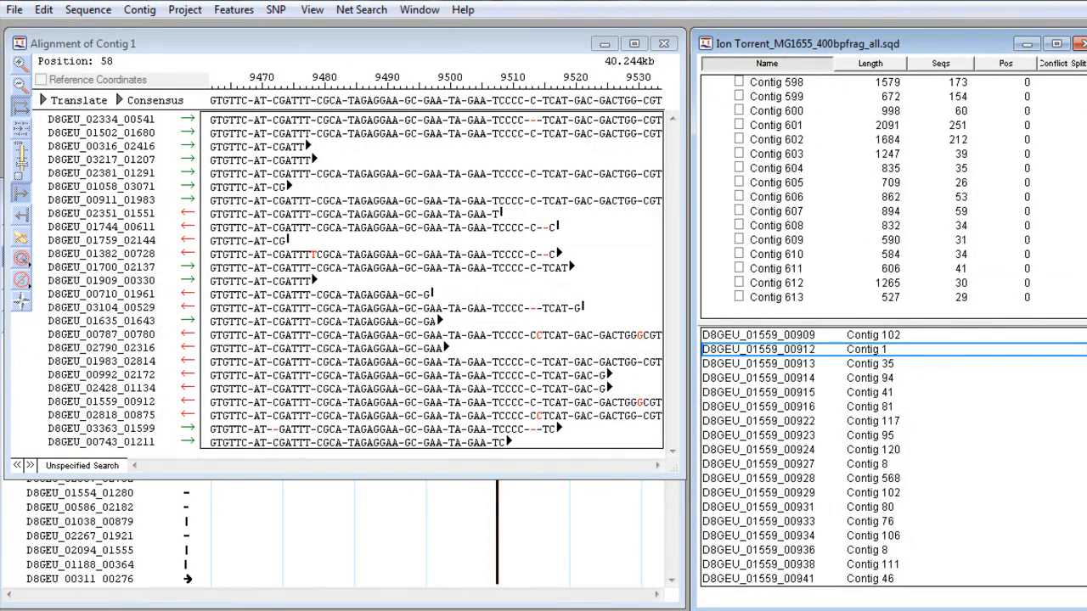
pyautogui.keyDown('shift'); pyautogui.click(774, 299); pyautogui.keyUp('shift')
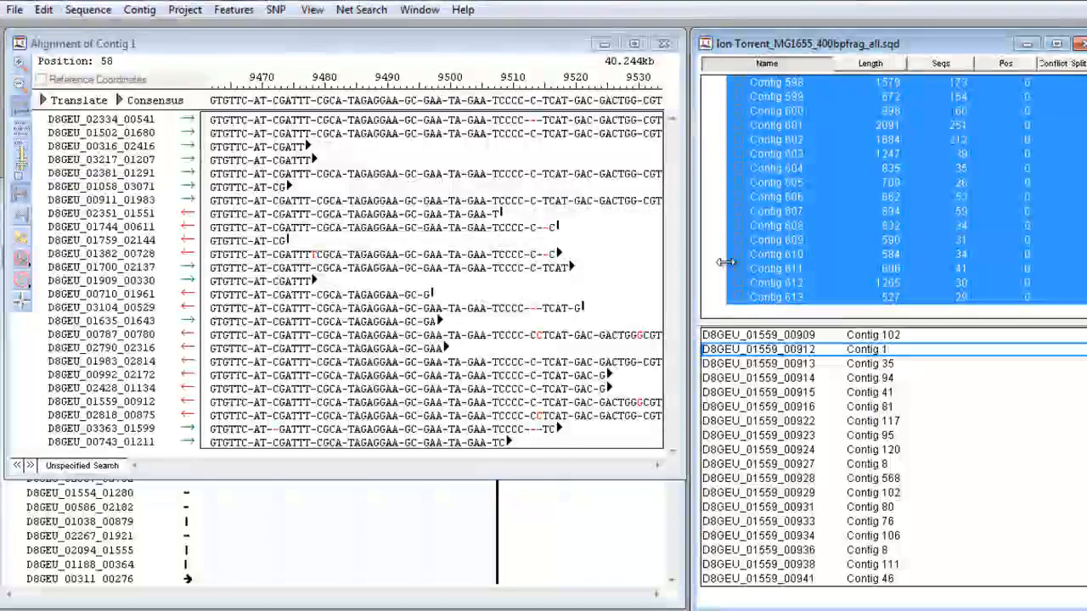
pyautogui.click(140, 9)
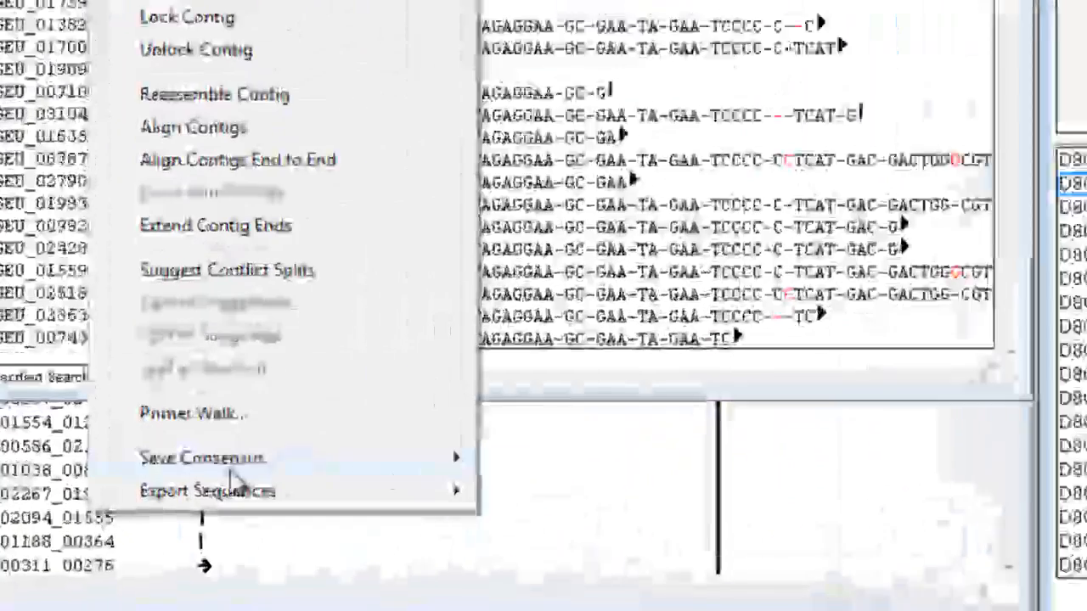
pyautogui.moveTo(206, 520)
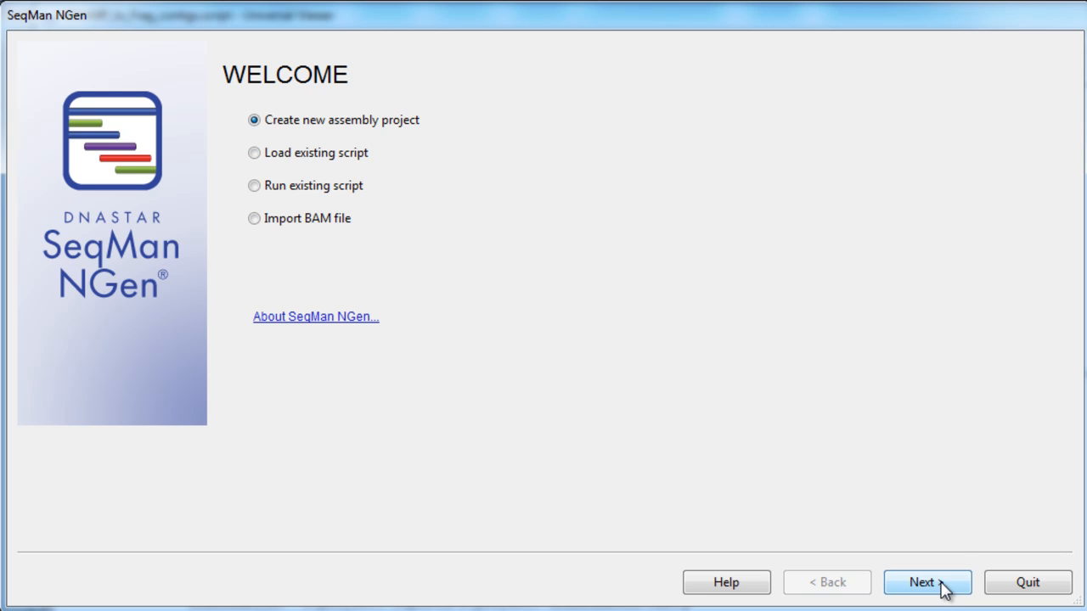
# - In SeqMan NGen, create a genome project named Example using the normal templated assembly workflow, with IT_frag_contigs.fas as the template
pyautogui.click(925, 582)
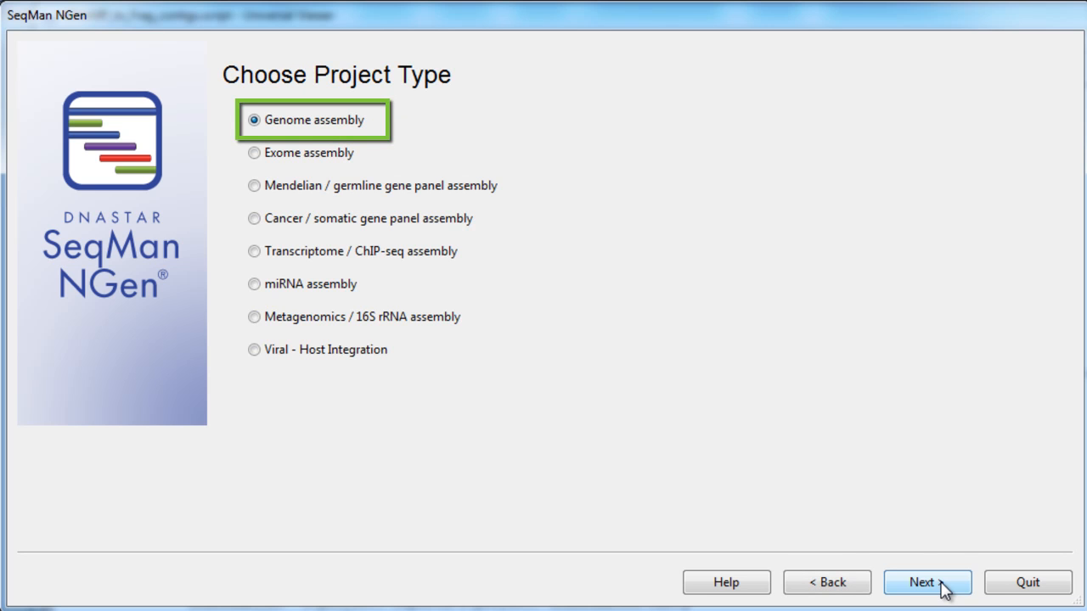
pyautogui.click(942, 586)
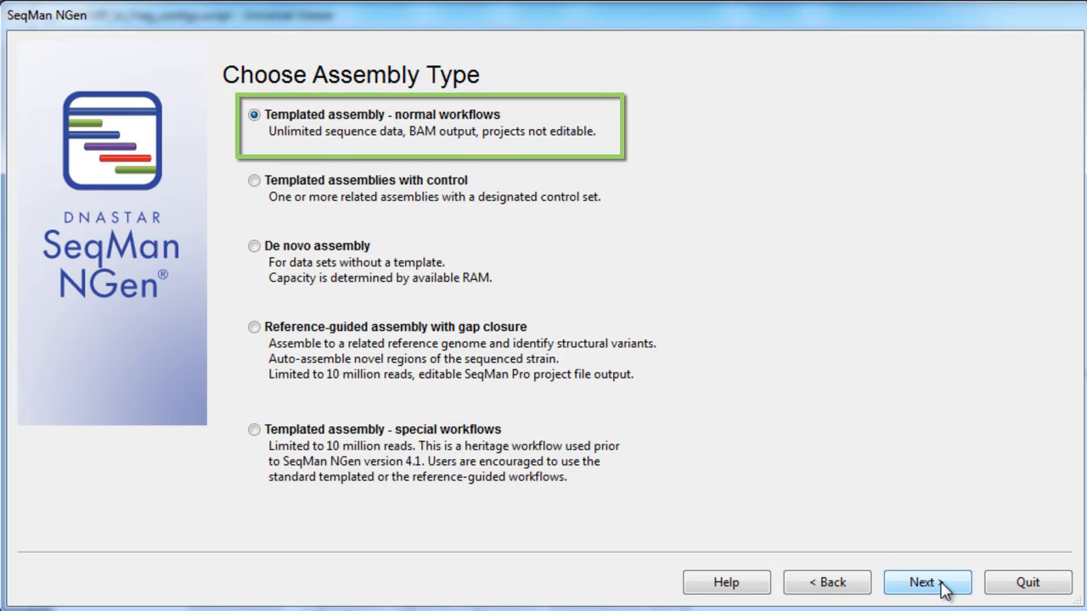
pyautogui.click(943, 586)
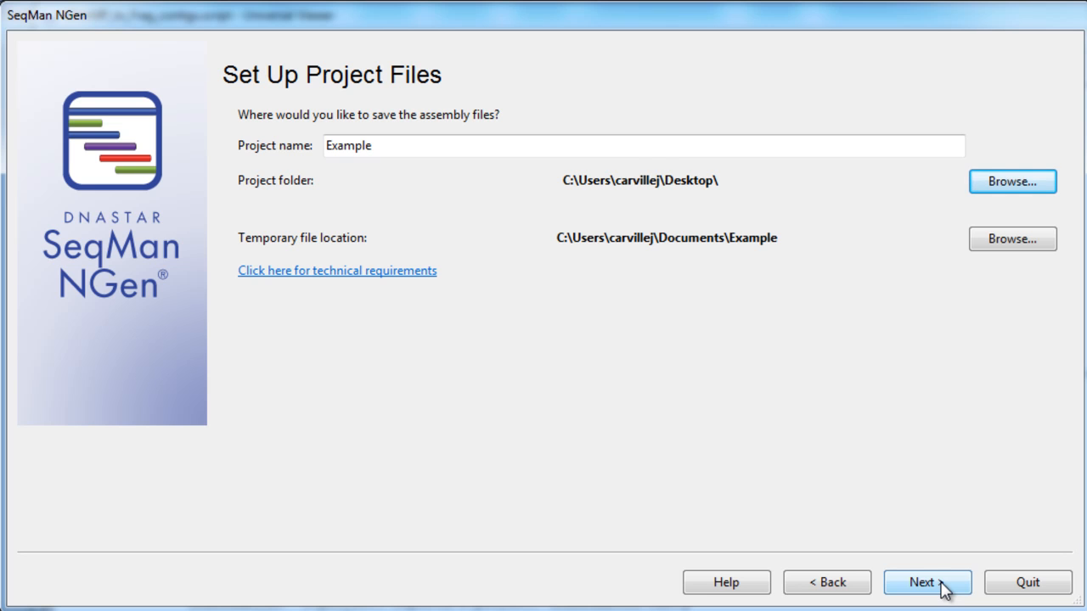
pyautogui.click(942, 586)
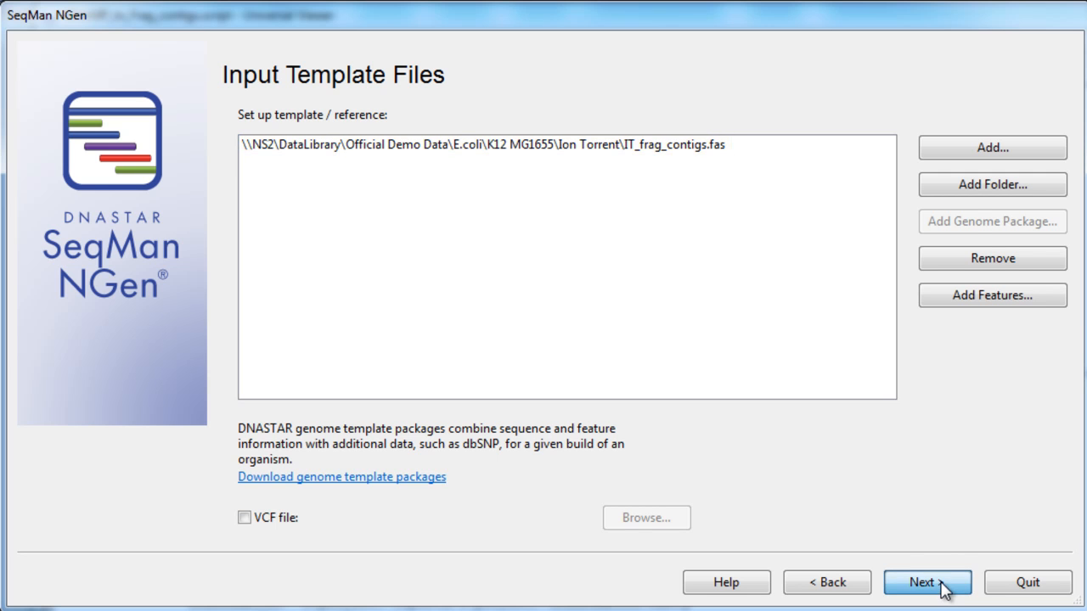
pyautogui.click(942, 585)
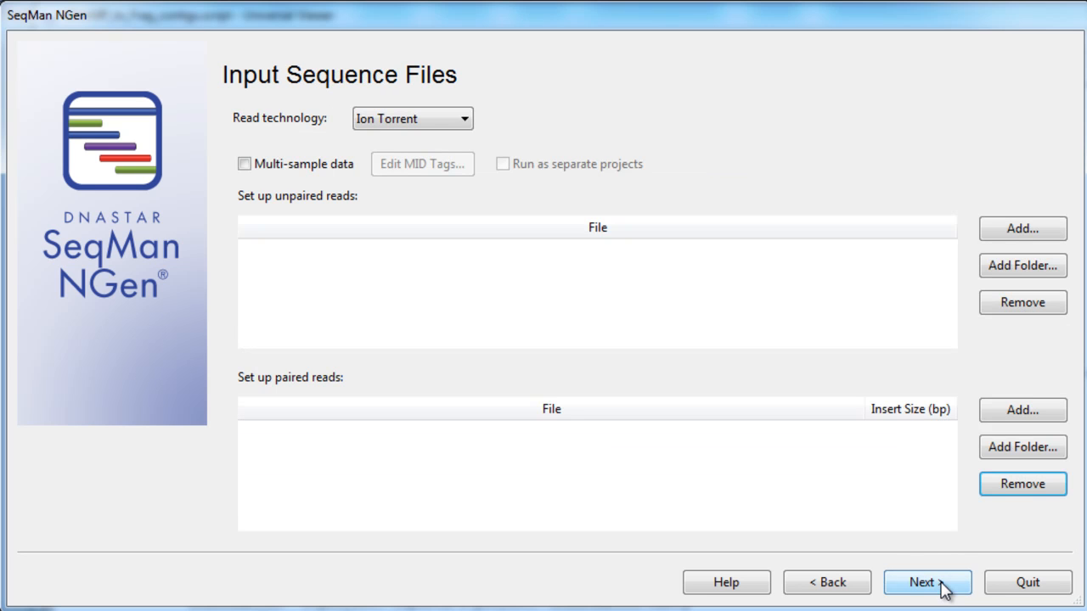
# - Keep Ion Torrent as the read technology and set the insert size for the paired reads to 10000 bp
pyautogui.click(434, 127)
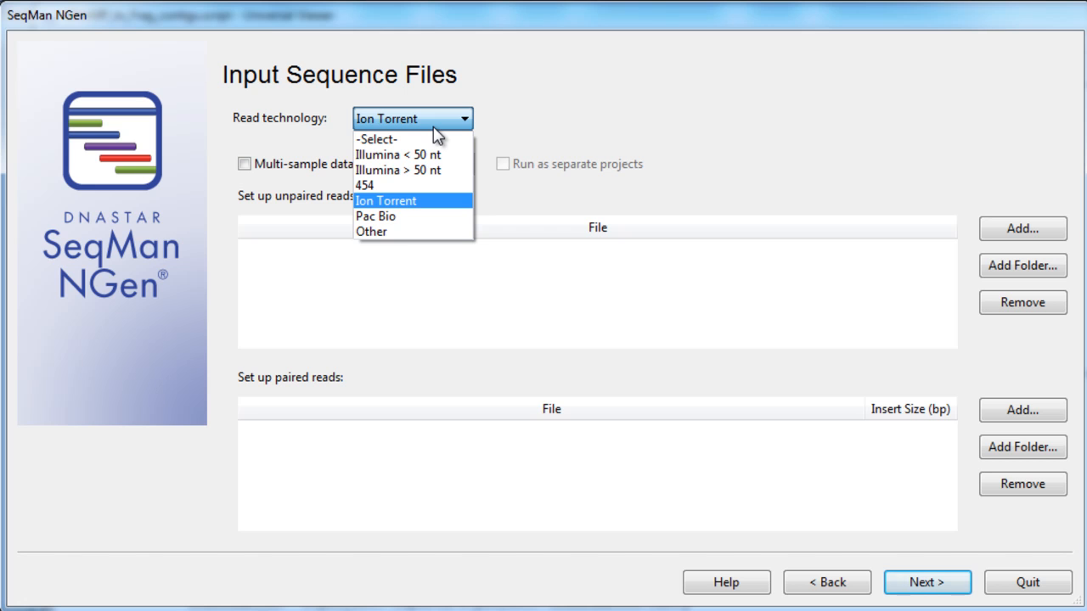
pyautogui.click(434, 128)
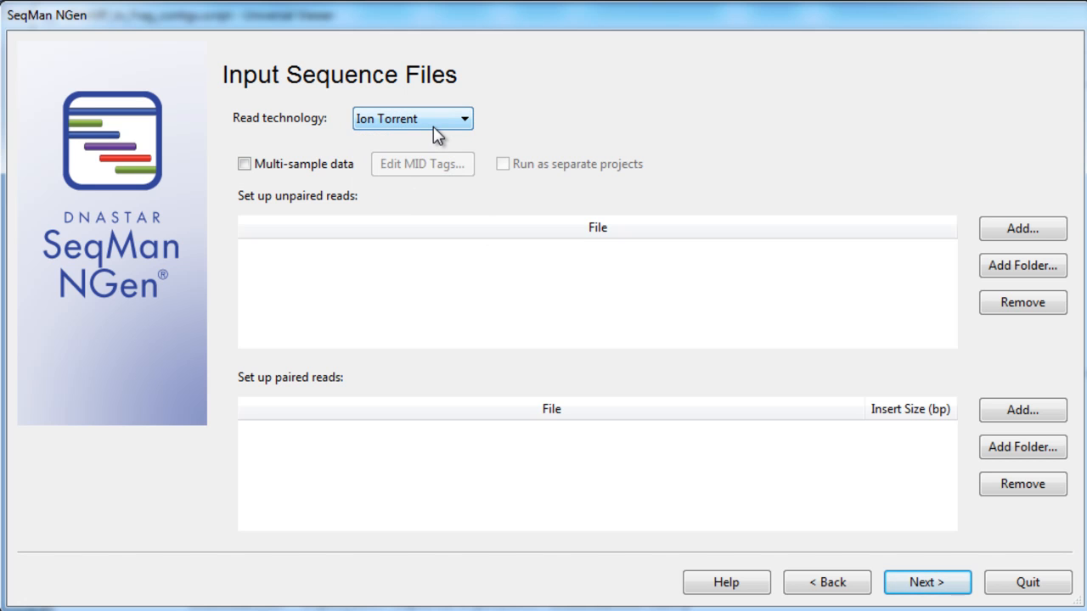
pyautogui.moveTo(1086, 416); pyautogui.dragTo(818, 477)
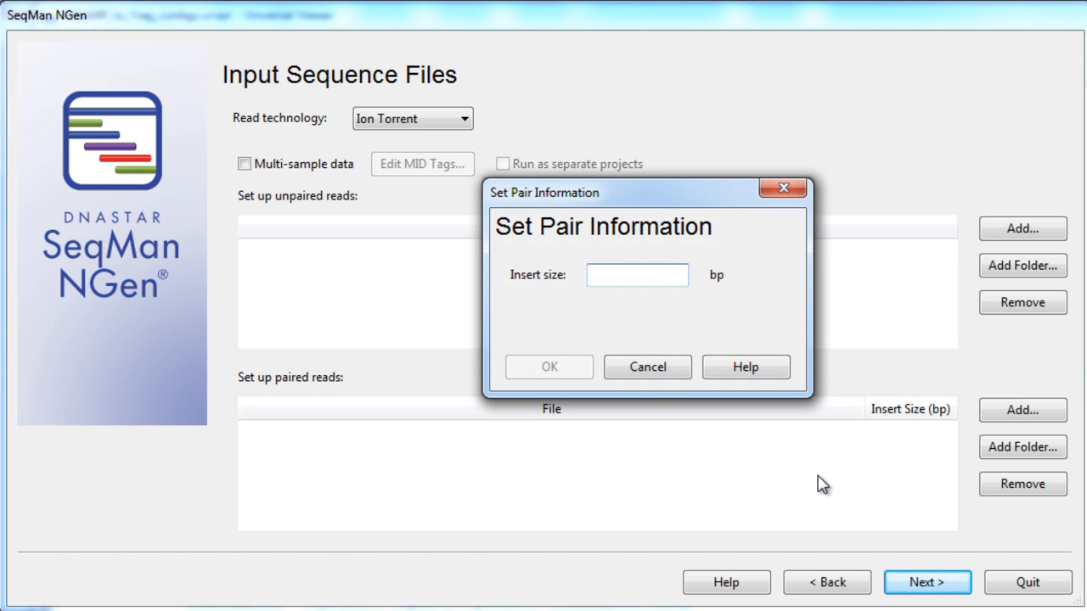
pyautogui.write('10000')
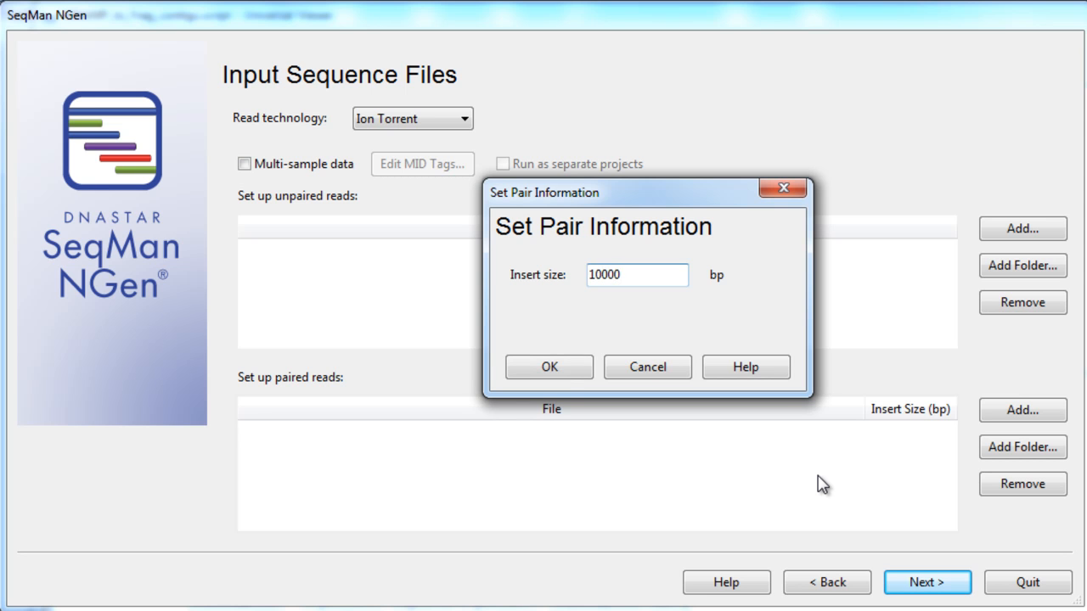
pyautogui.click(583, 367)
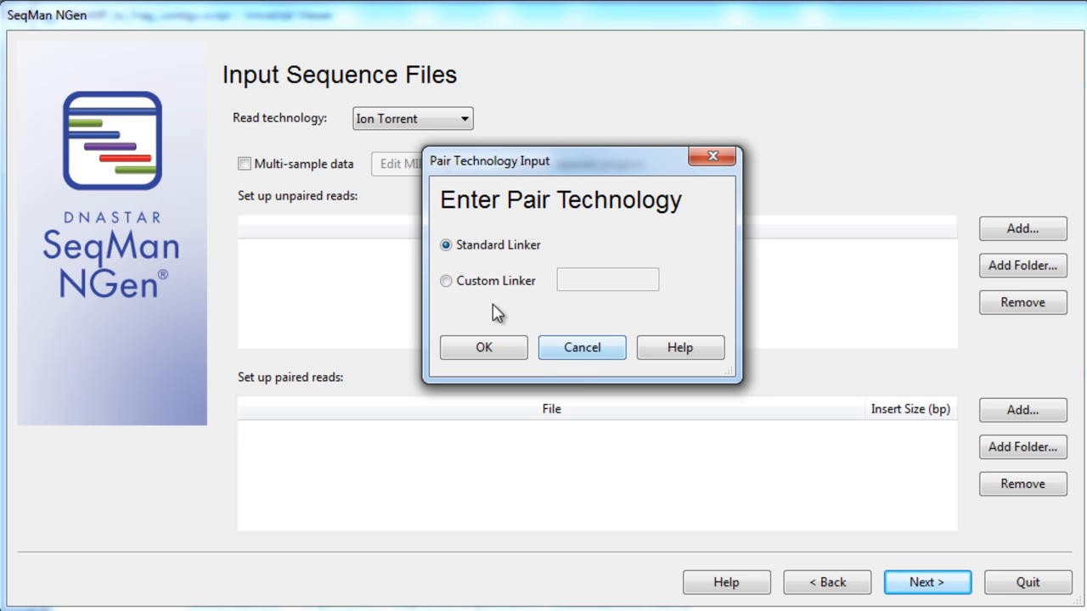
# - Set the pair technology to the custom linker GGTTCATCGTCAGGCCTGACGATGAACC and continue to the assembly options
pyautogui.click(452, 285)
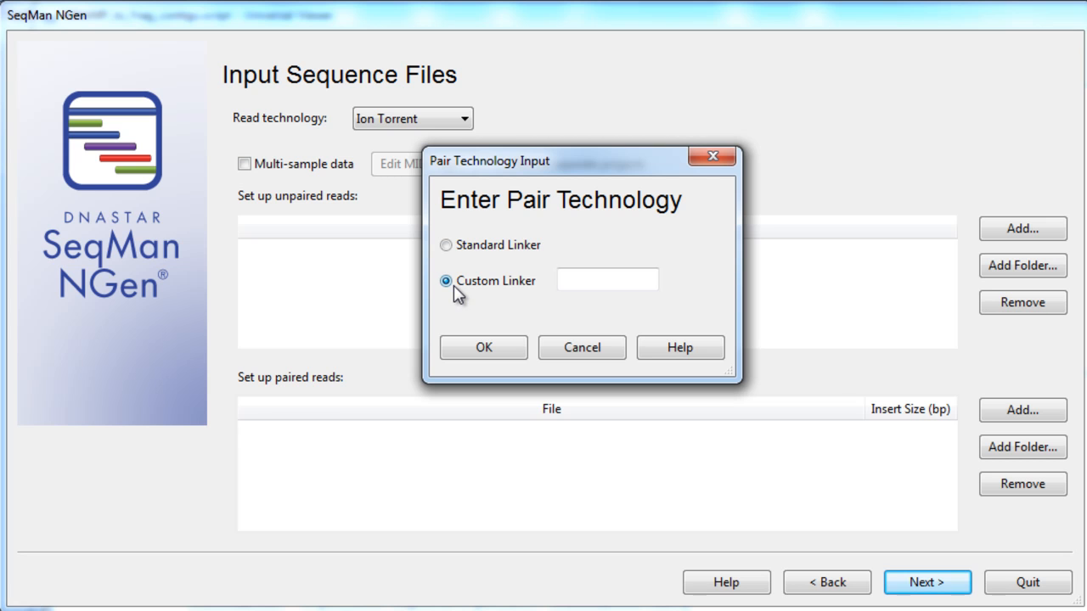
pyautogui.click(585, 283)
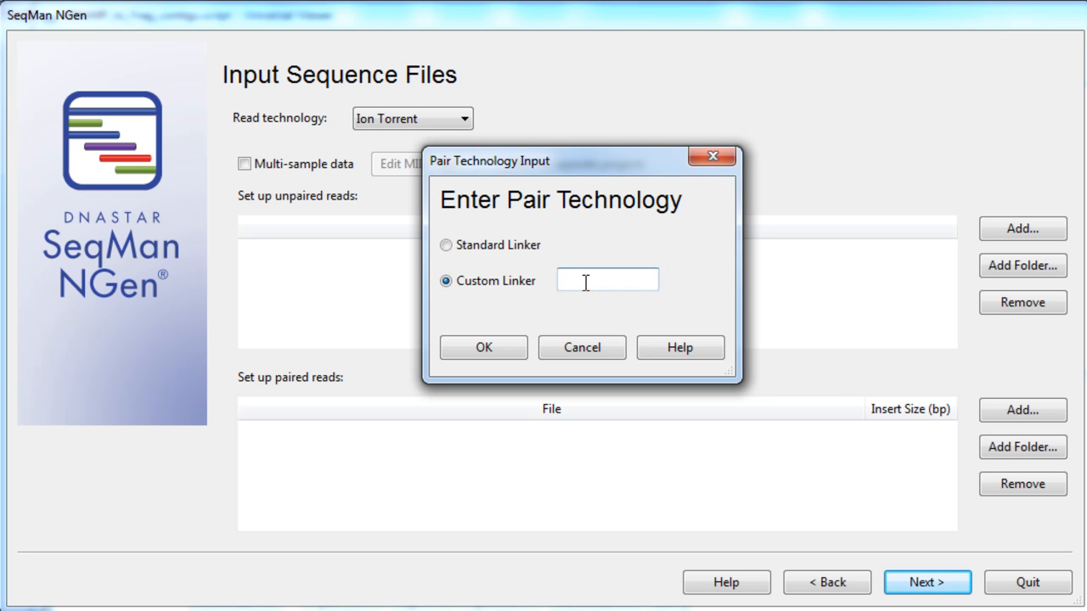
pyautogui.write('TGATGATGAACC')
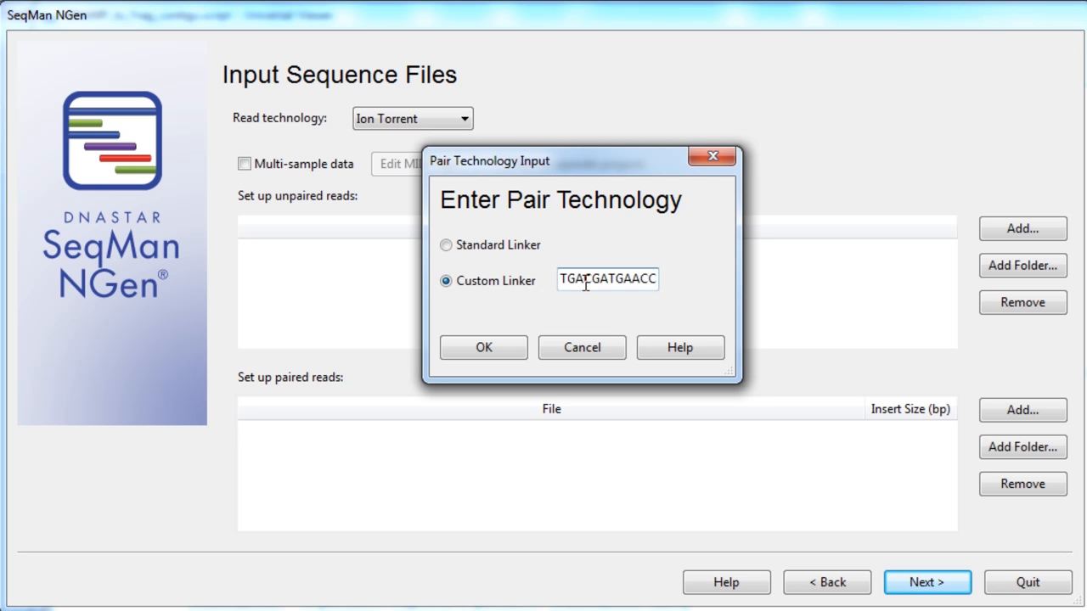
pyautogui.click(499, 347)
pyautogui.click(907, 586)
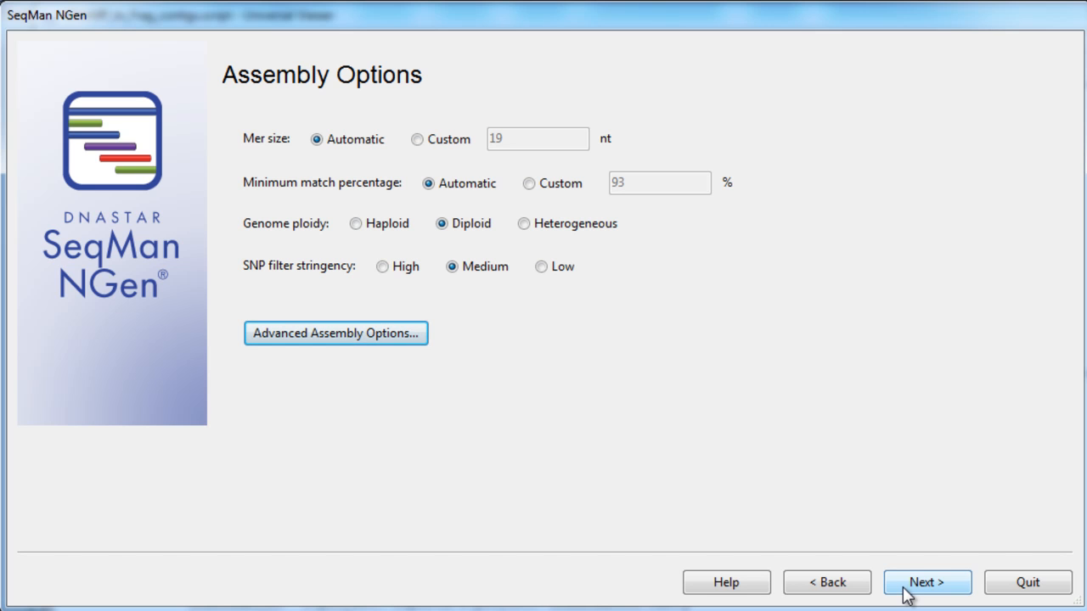
# - Change the assembly output format to SeqMan document (.sqd) in the advanced options and start the assembly
pyautogui.click(380, 348)
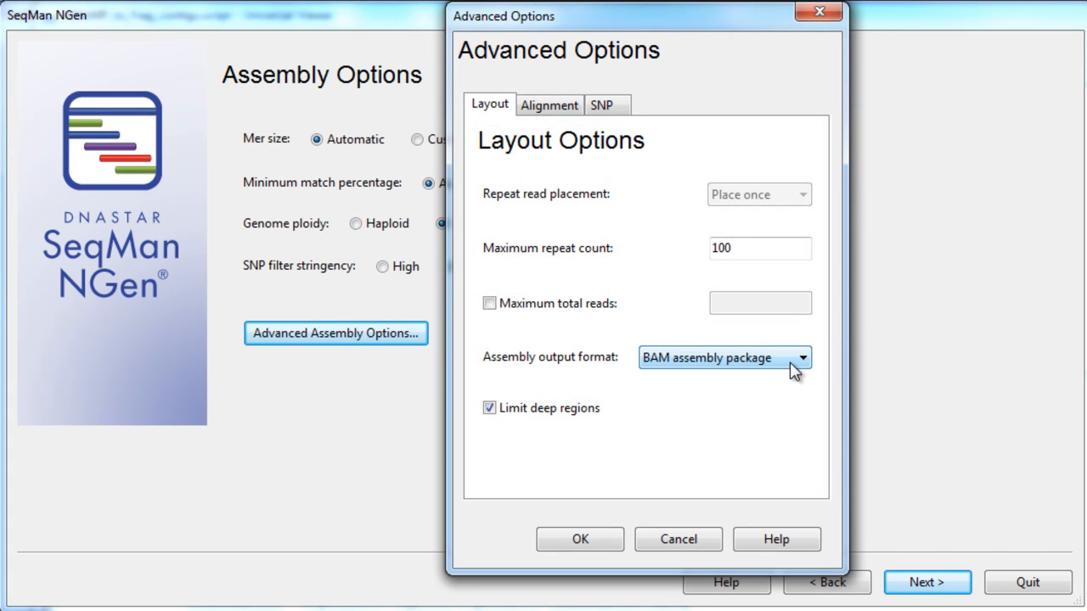
pyautogui.click(794, 371)
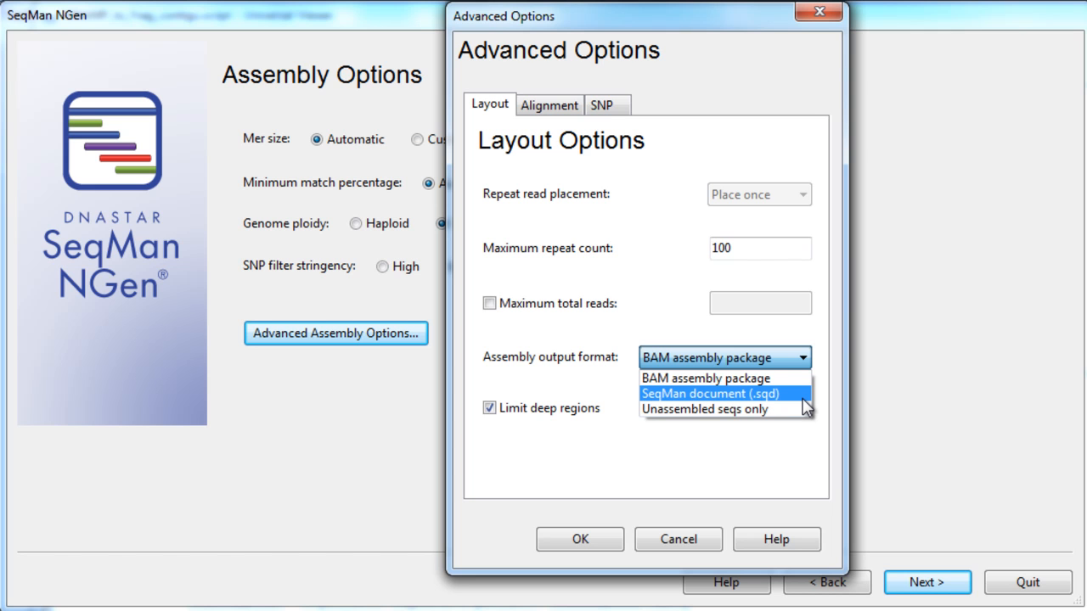
pyautogui.click(801, 395)
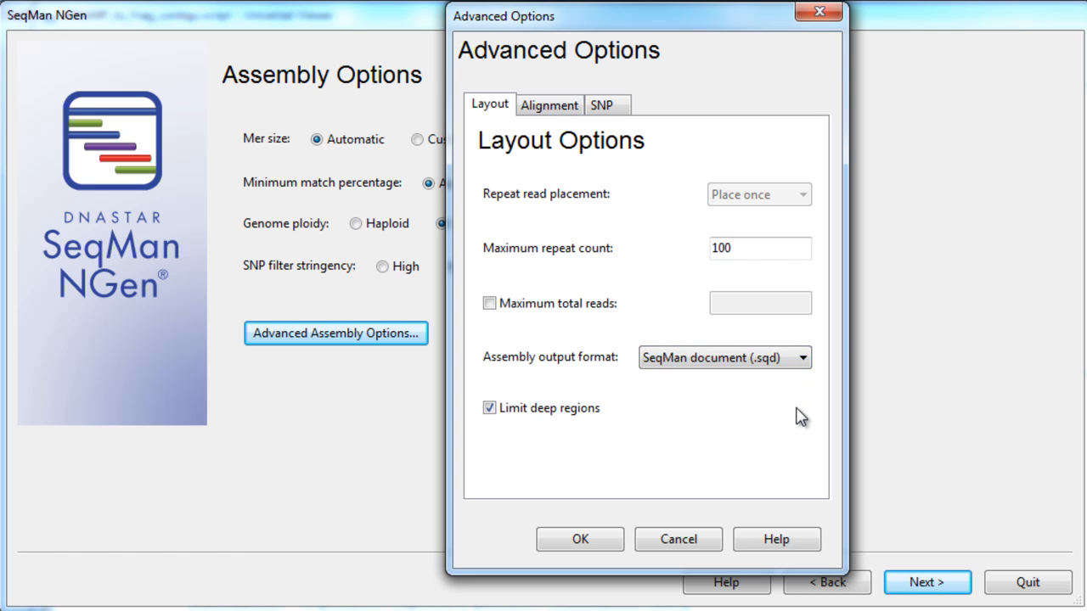
pyautogui.click(603, 542)
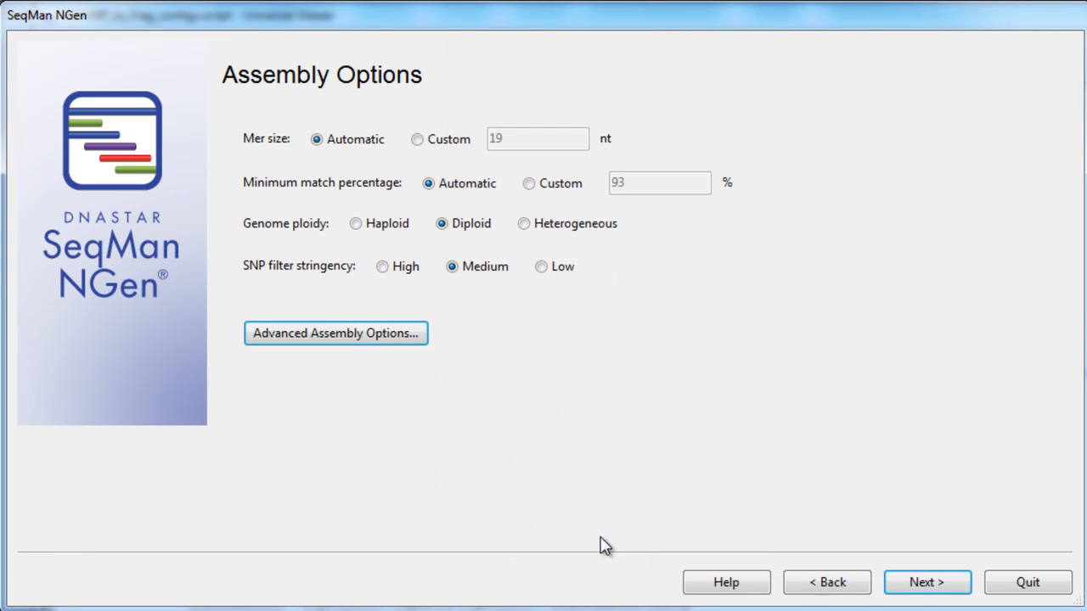
pyautogui.click(907, 582)
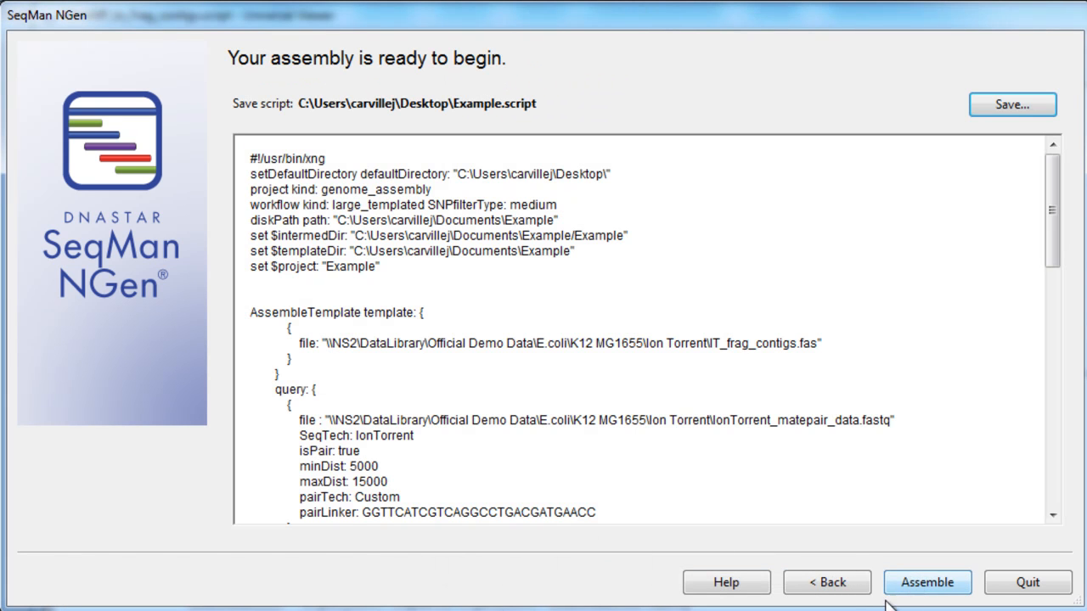
pyautogui.click(917, 586)
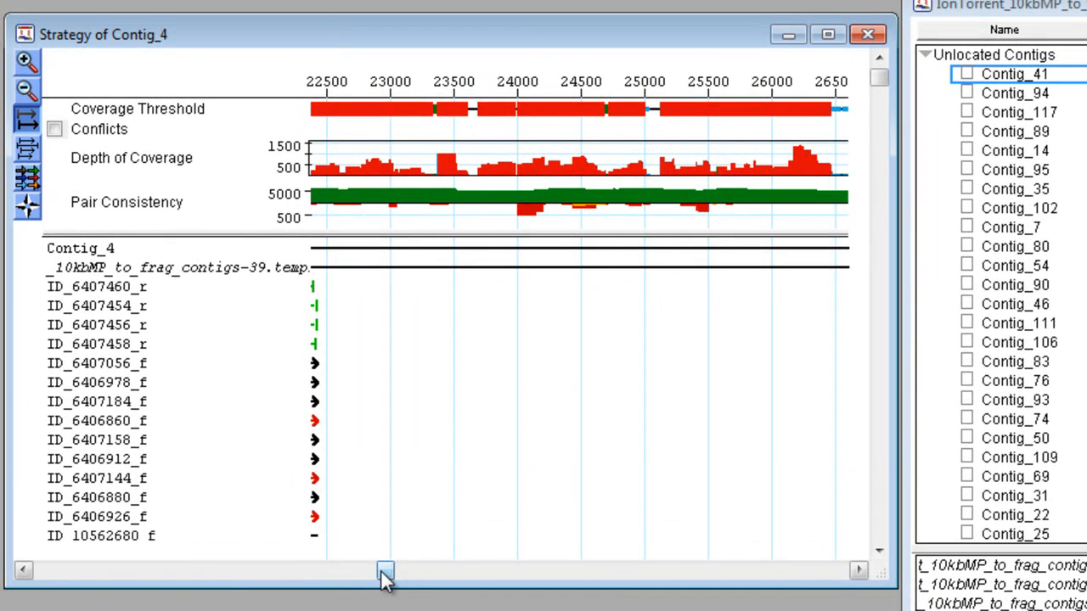
# - Examine coverage depth and pair consistency further along Contig_4, around positions 29000 to 32500
pyautogui.moveTo(385, 577); pyautogui.dragTo(475, 561)
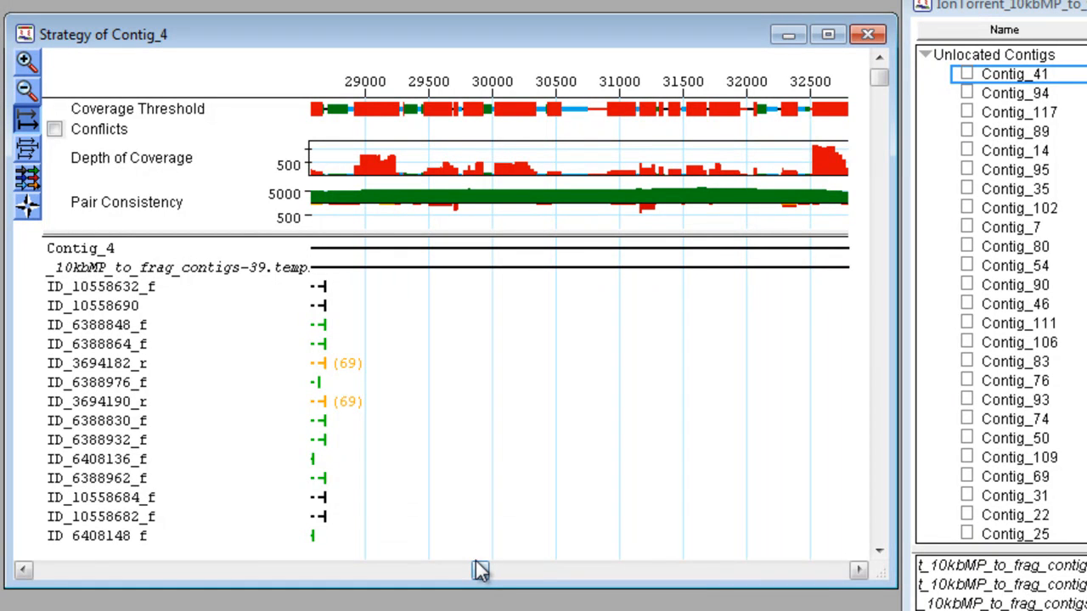
# - Select all contigs from Contig_41 through Contig_468 and order them into scaffolds
pyautogui.click(1016, 70)
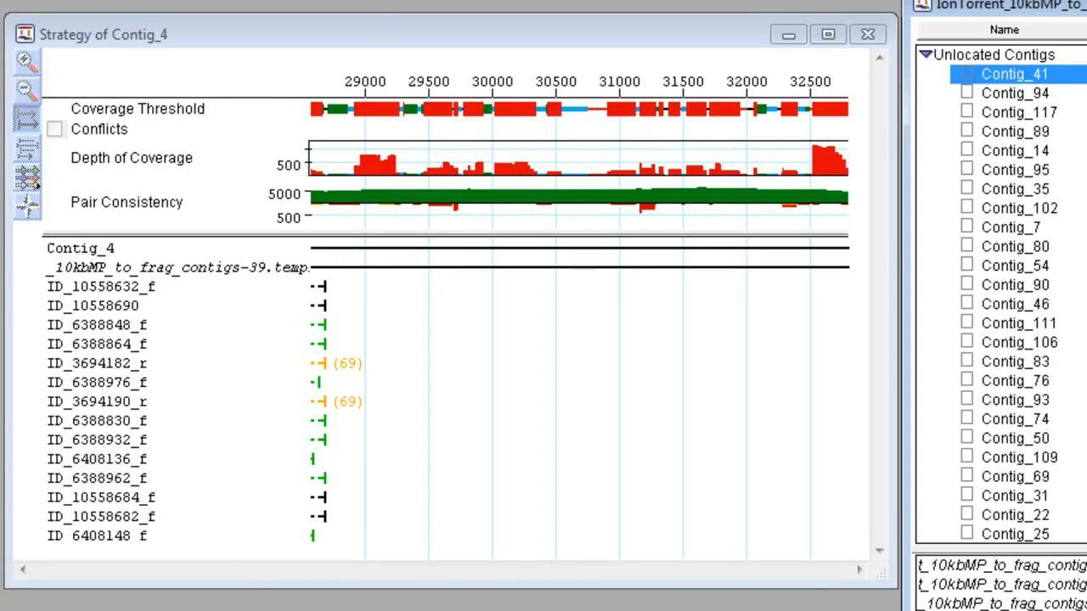
pyautogui.scroll(-10, 976, 339)
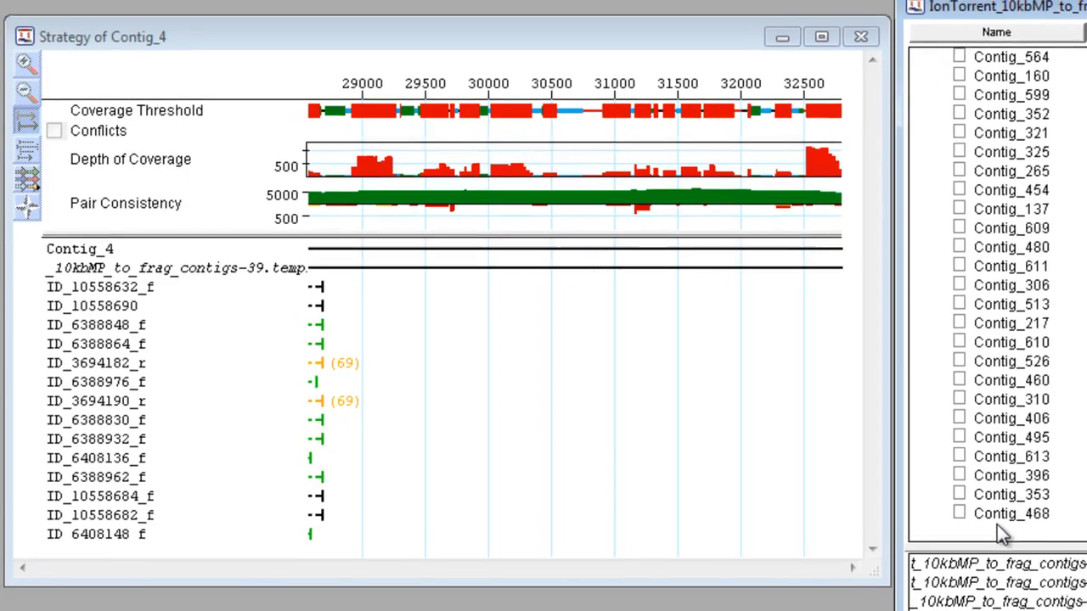
pyautogui.keyDown('shift'); pyautogui.click(1001, 516); pyautogui.keyUp('shift')
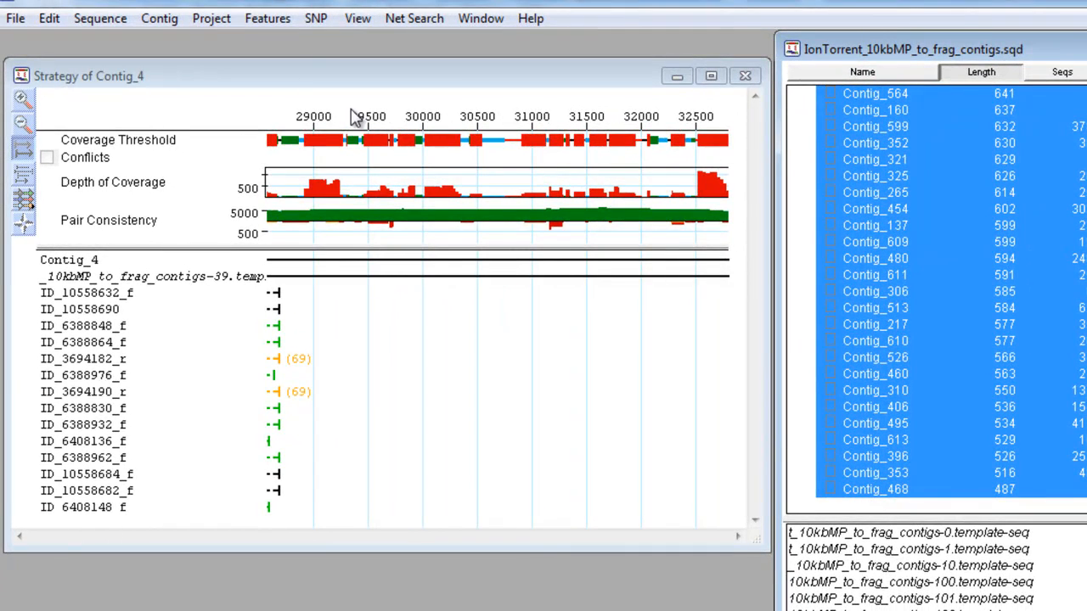
pyautogui.click(210, 18)
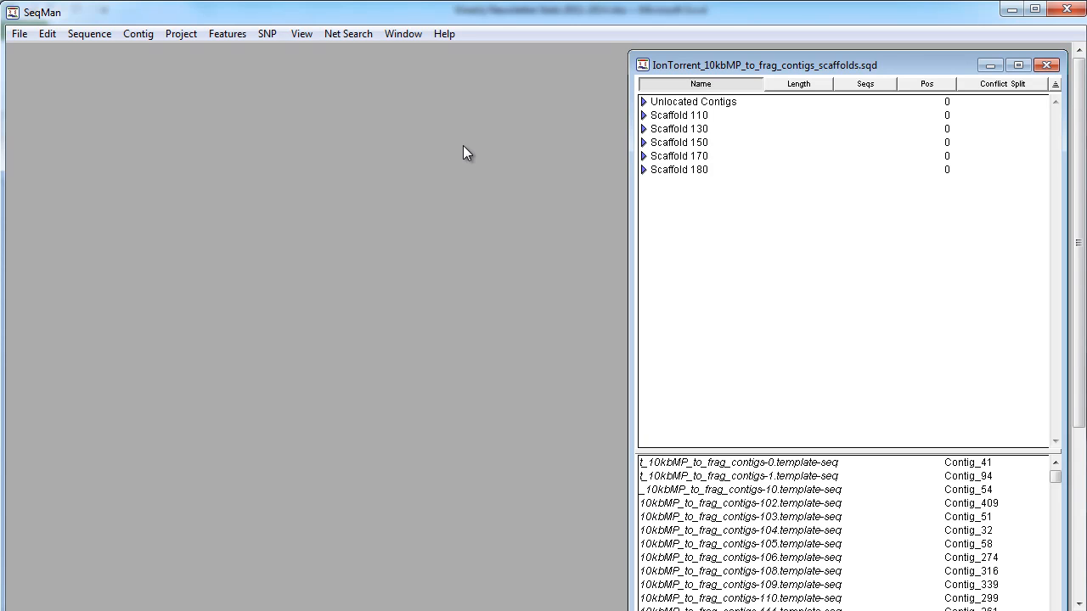
# - Select everything from Unlocated Contigs through Scaffold 180, unlock the scaffolds, and bring up the contig commands again
pyautogui.click(677, 103)
pyautogui.keyDown('shift'); pyautogui.click(673, 174); pyautogui.keyUp('shift')
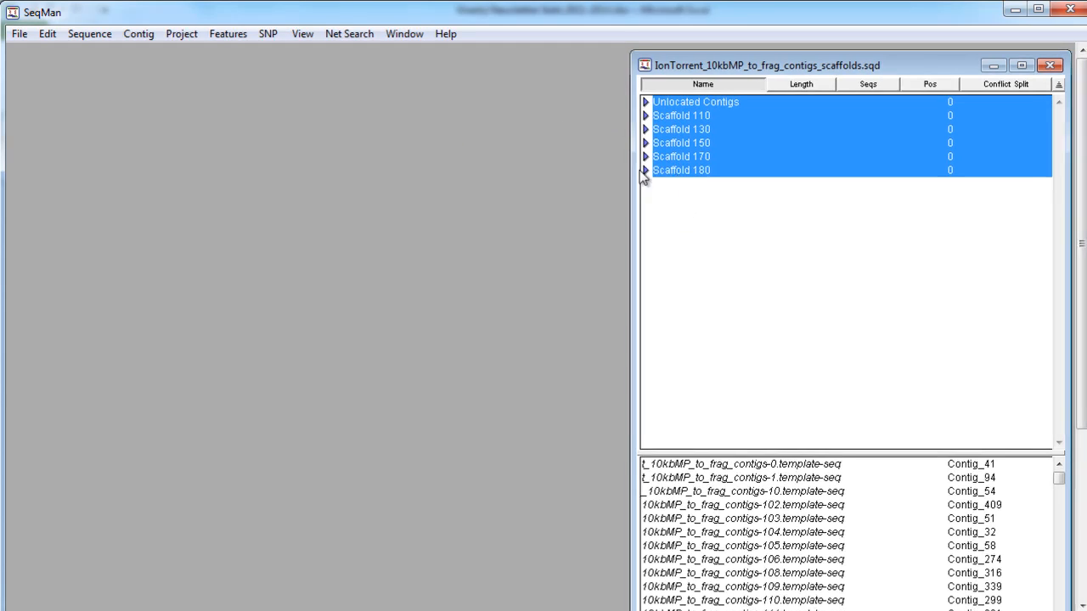
pyautogui.click(138, 33)
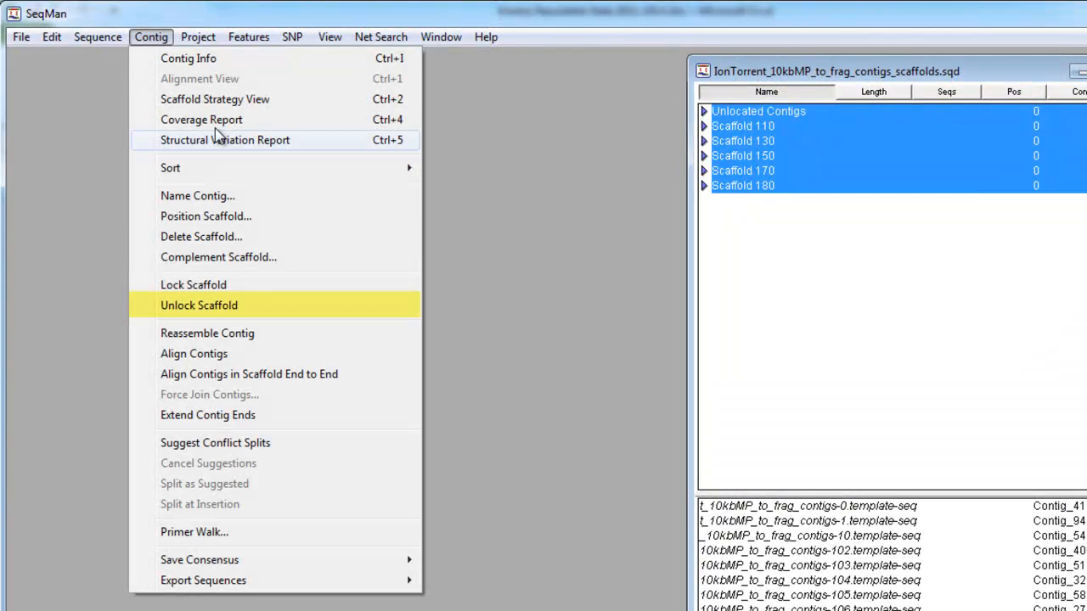
pyautogui.click(274, 314)
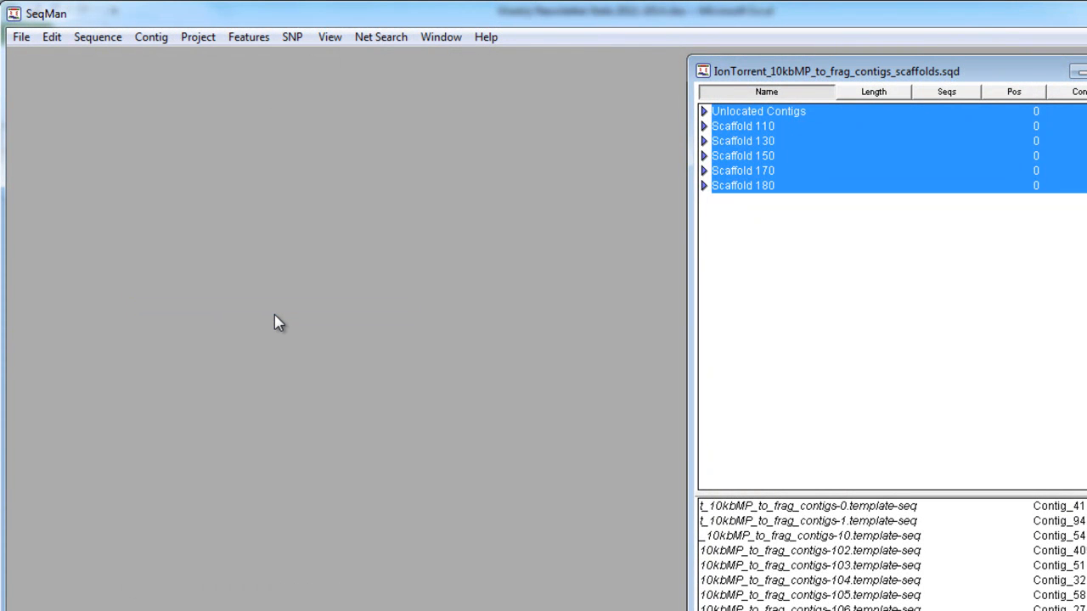
pyautogui.click(155, 37)
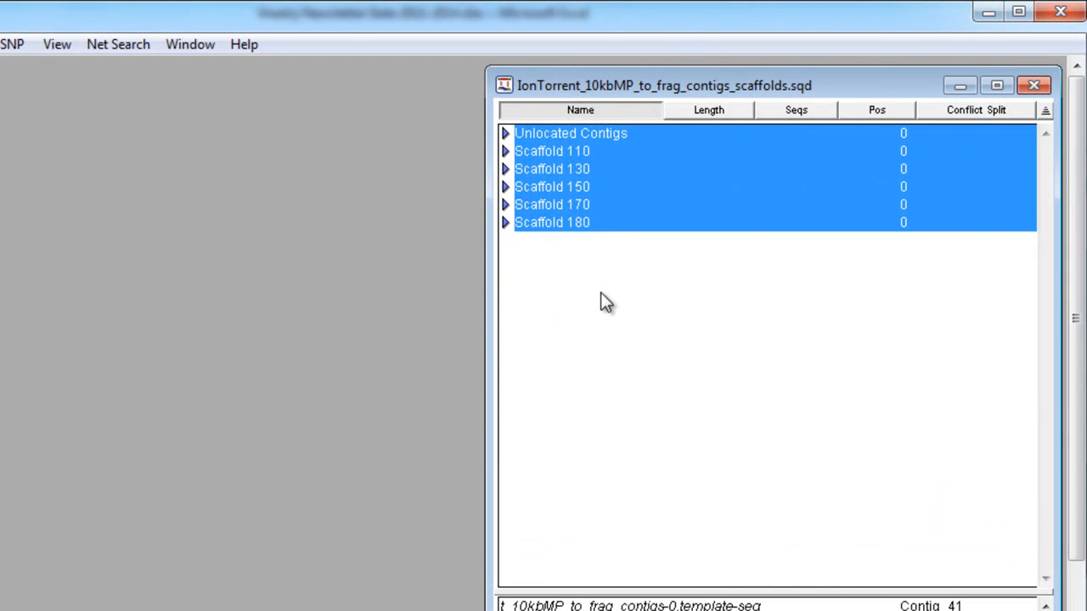
# - Clear the selection, expand Scaffold 150 and look through its list of contigs
pyautogui.click(600, 304)
pyautogui.click(507, 187)
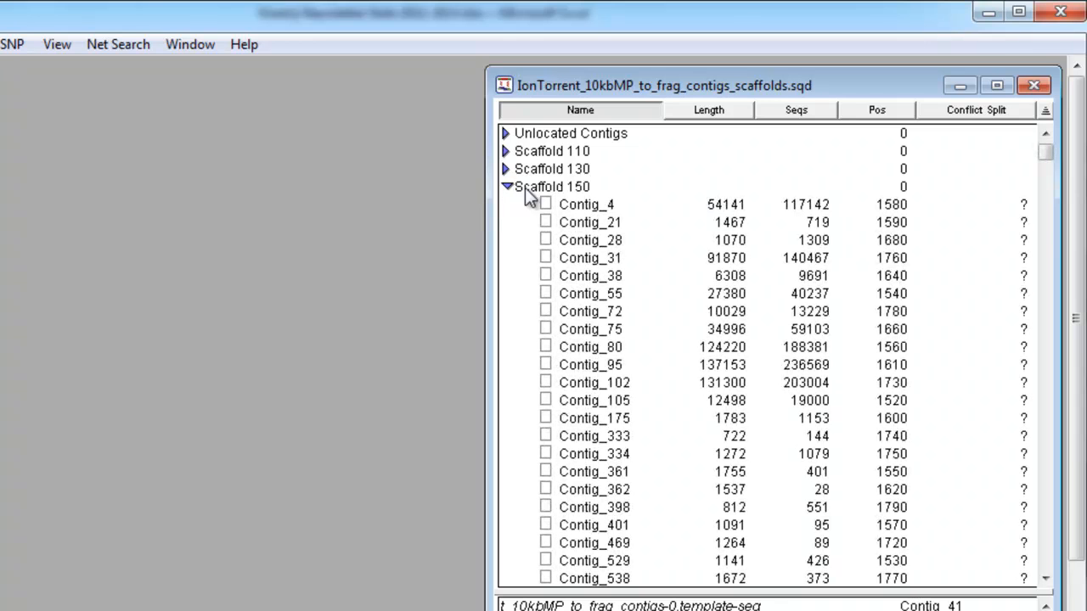
pyautogui.moveTo(1051, 162); pyautogui.dragTo(1051, 604)
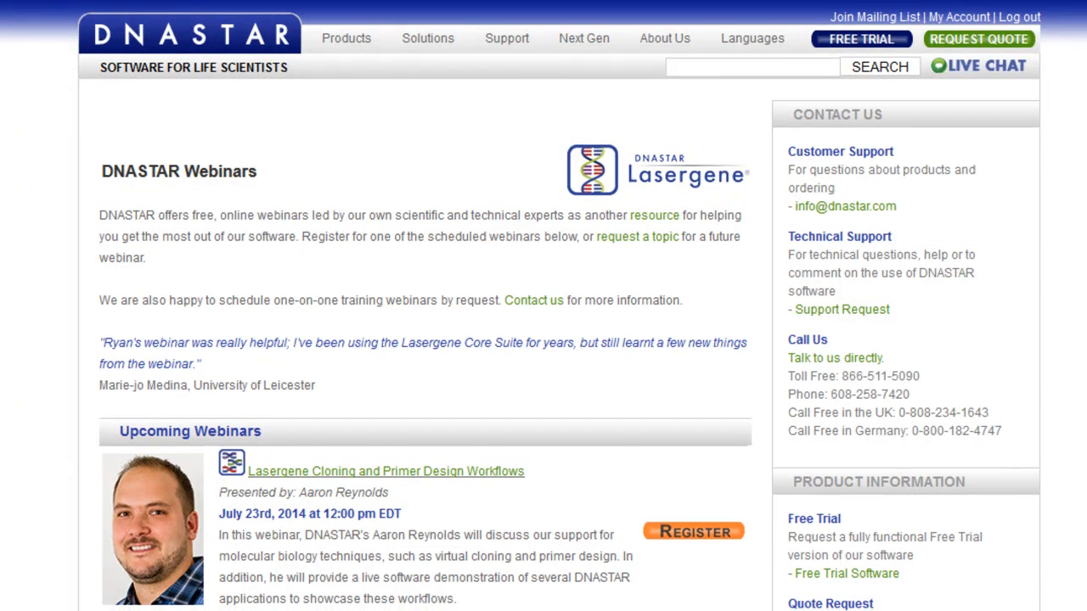
# - On the DNASTAR Webinars web page, show the details of the Genome Assembly and Gap Closure in Lasergene Genomics Suite webinar
pyautogui.scroll(-10, 425, 340)
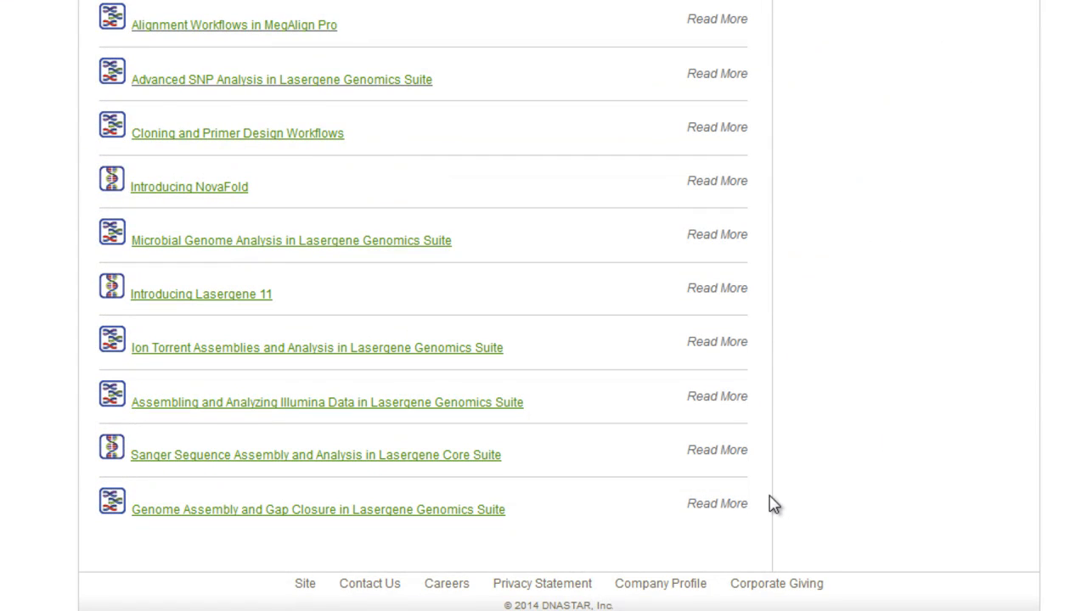
pyautogui.click(741, 508)
pyautogui.scroll(-3, 738, 514)
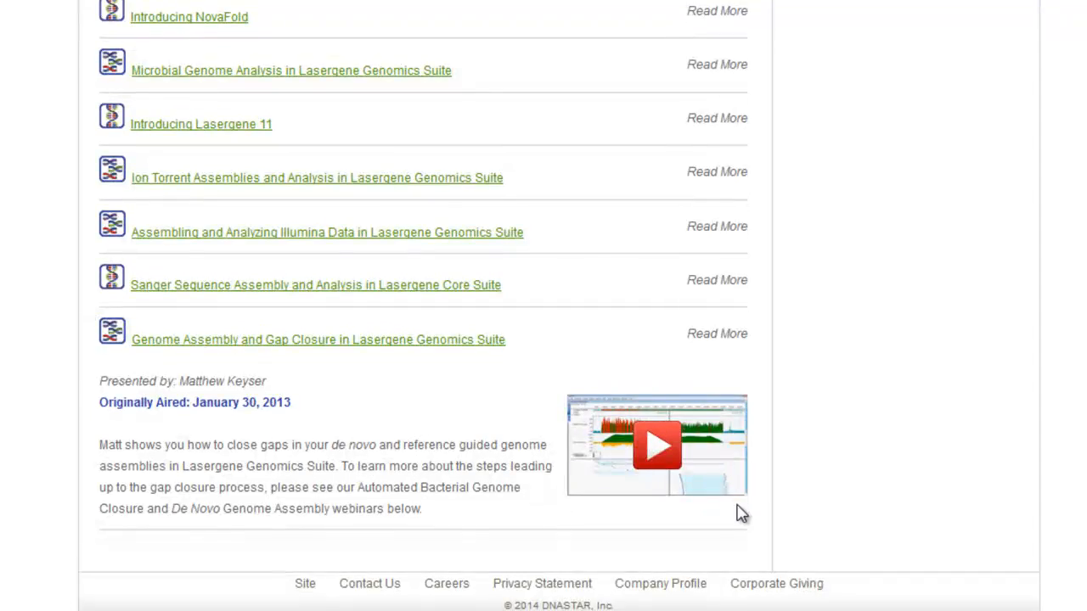